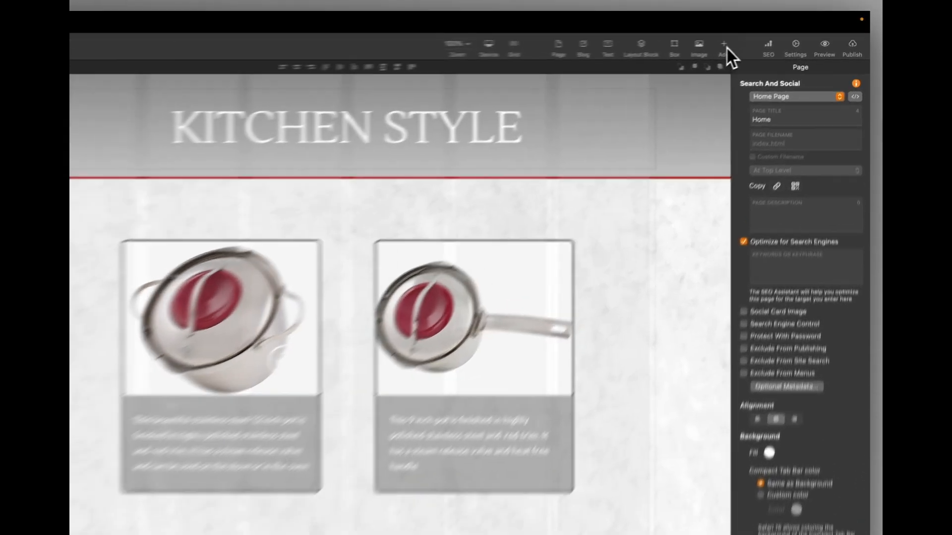
# Step: Add a Payment element and align it beneath the left pot card's edge
pyautogui.click(761, 39)
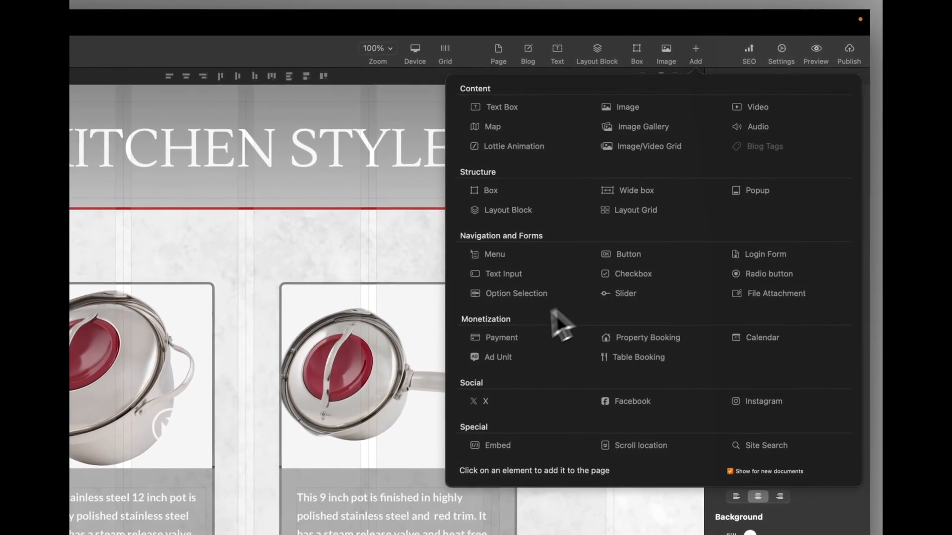
pyautogui.click(493, 338)
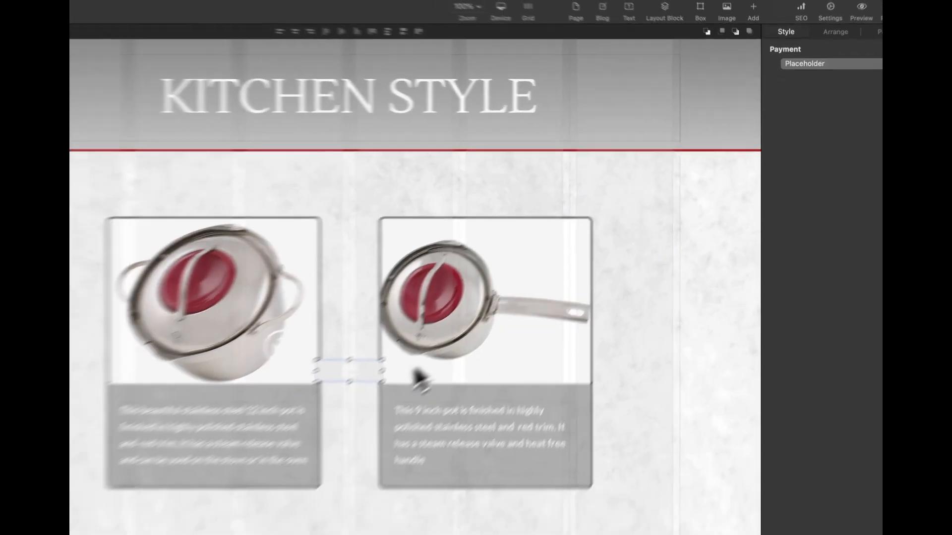
pyautogui.moveTo(255, 462); pyautogui.dragTo(141, 534)
pyautogui.moveTo(413, 401); pyautogui.dragTo(458, 406)
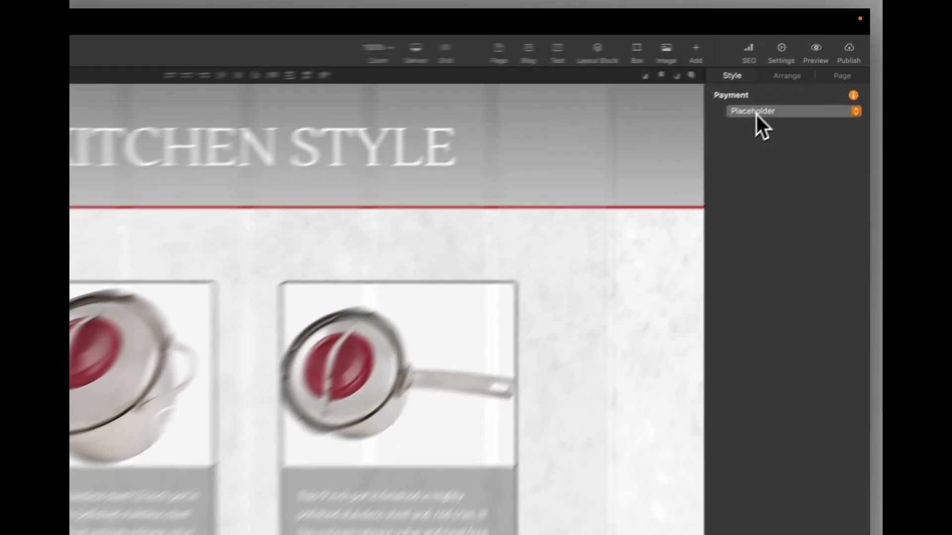
pyautogui.click(799, 79)
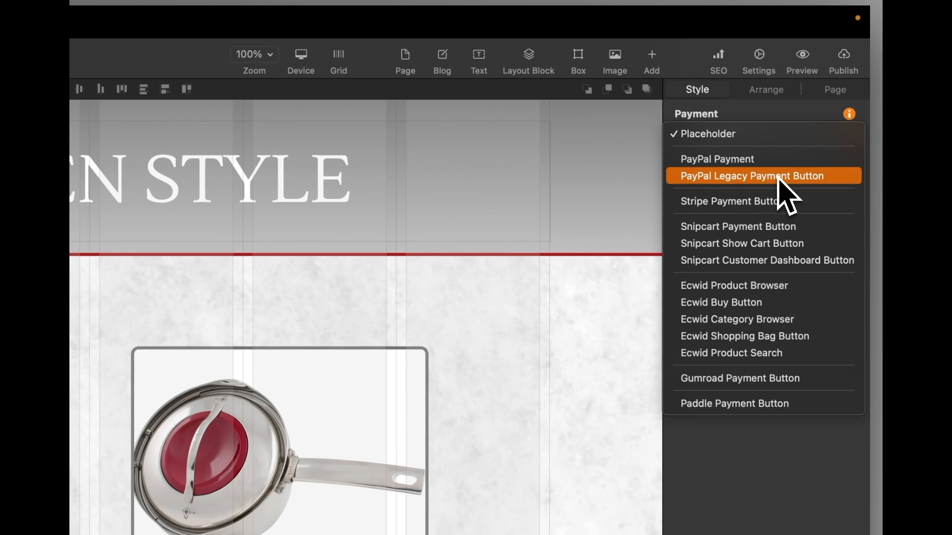
# Step: Set the payment element's type to PayPal Legacy Payment Button
pyautogui.click(778, 177)
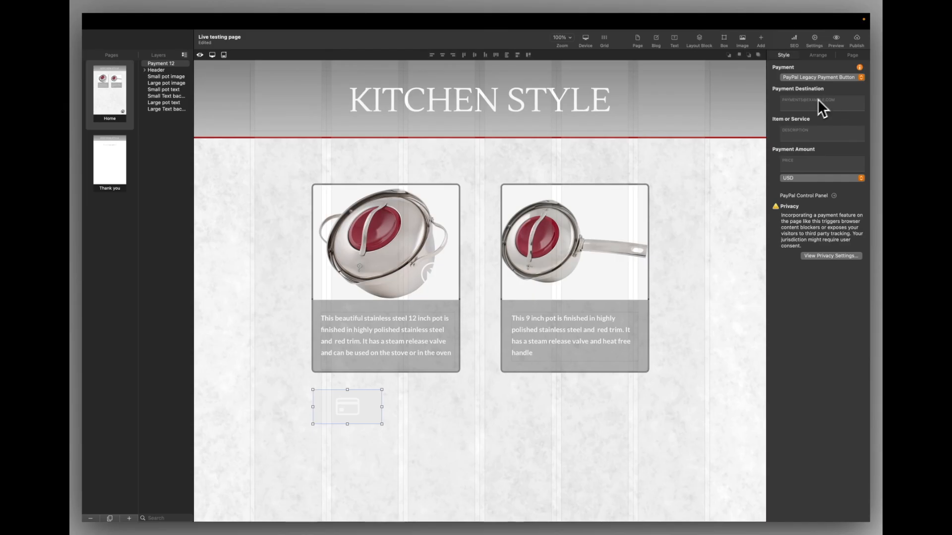
# Step: Enter the seller's PayPal e-mail, description 'Large Saucepan' and price £69.00
pyautogui.click(792, 106)
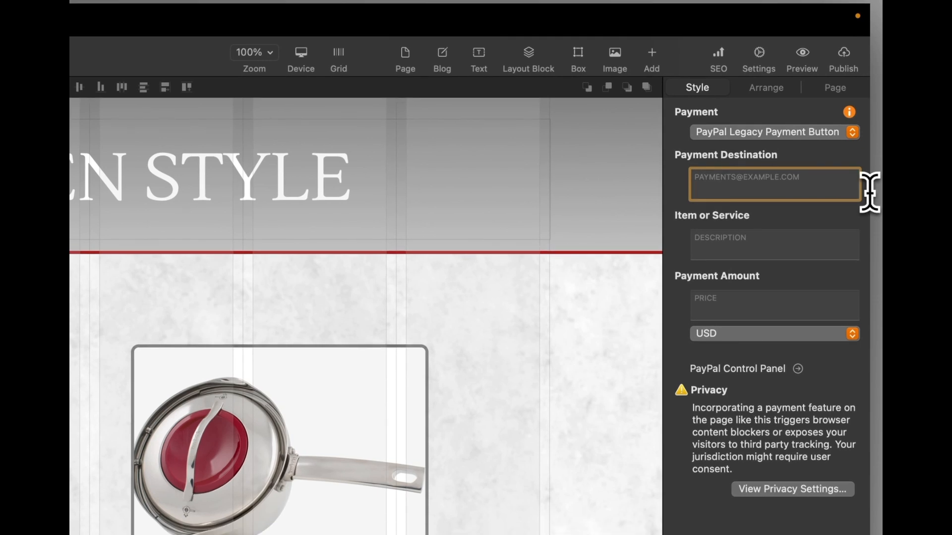
pyautogui.write('mik••••••••••')
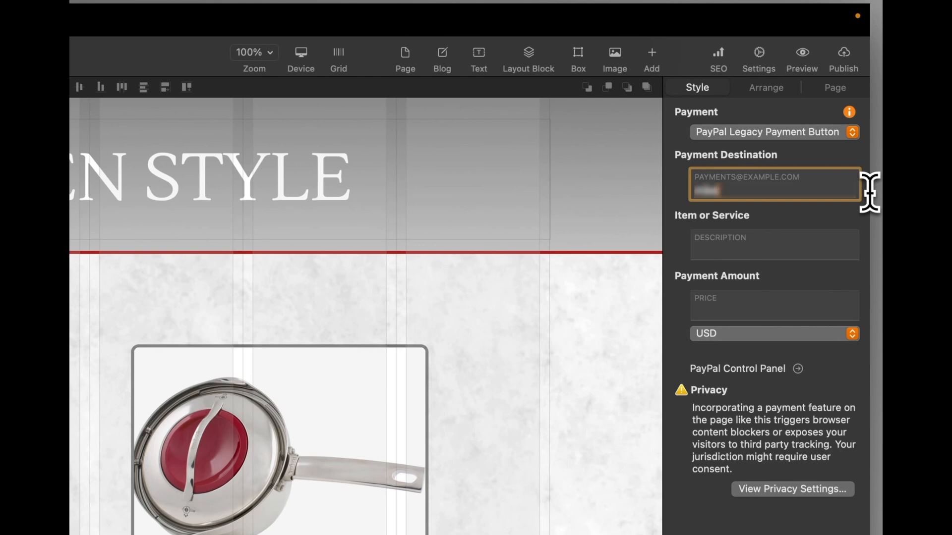
pyautogui.write('••••••')
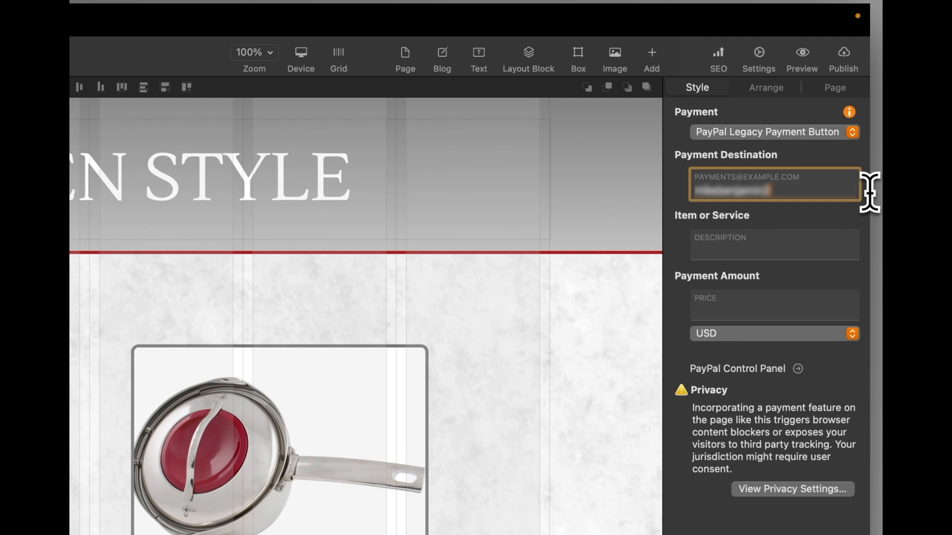
pyautogui.write('••••••••••')
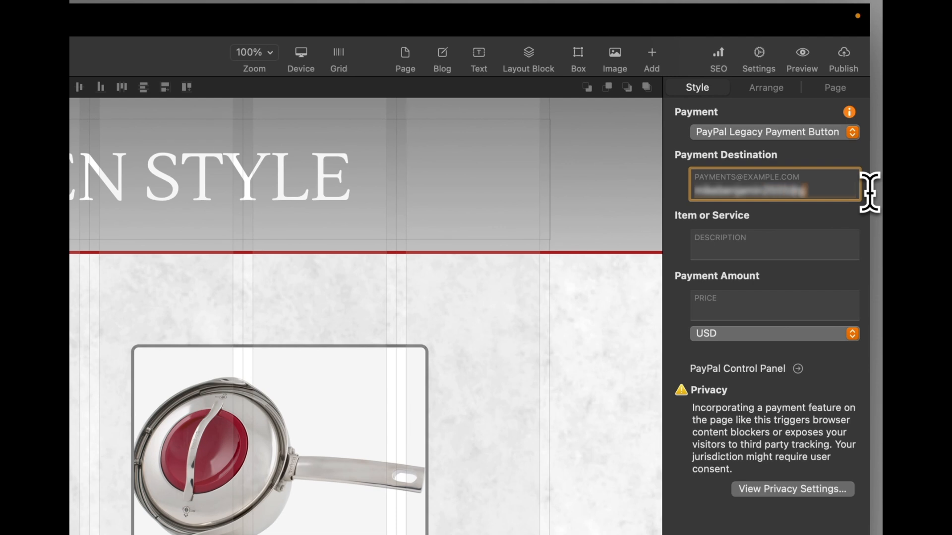
pyautogui.write('.com')
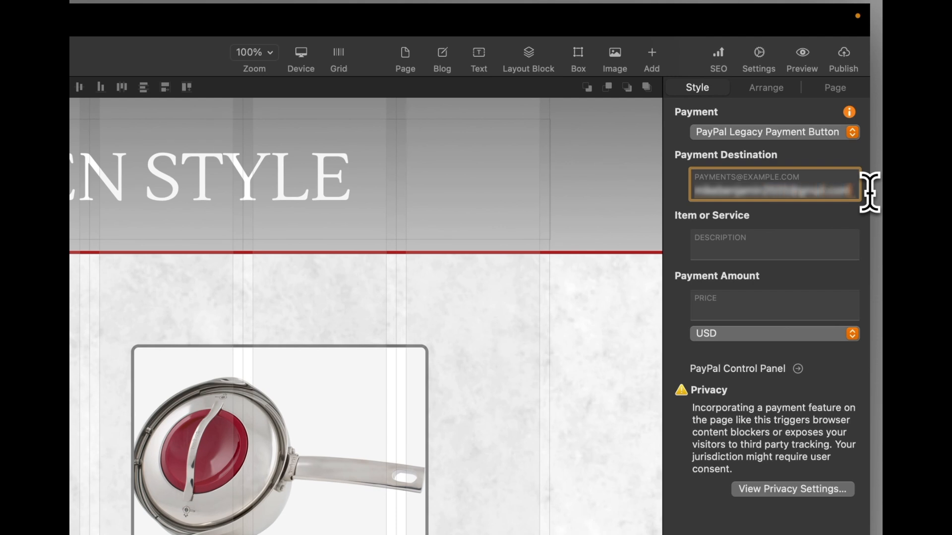
pyautogui.click(719, 253)
pyautogui.write('Large Saucepan')
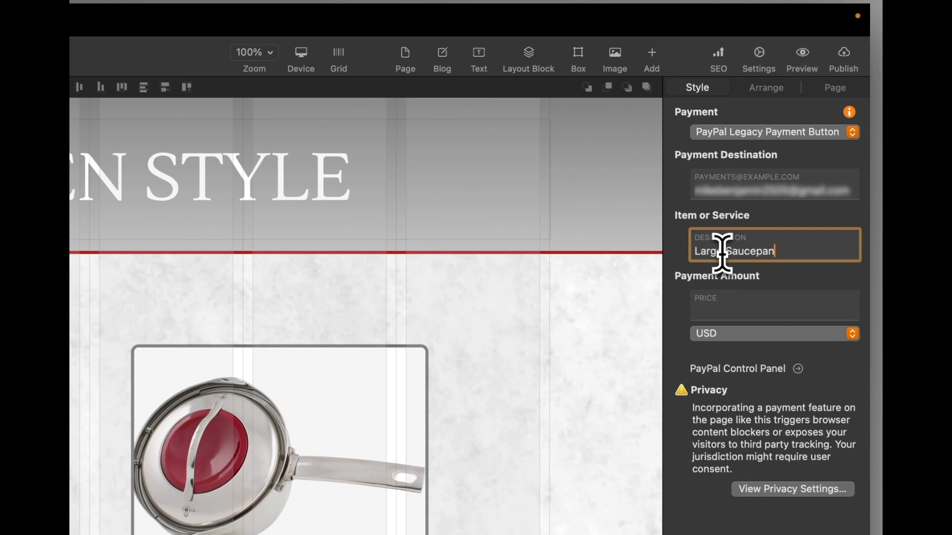
pyautogui.click(708, 311)
pyautogui.write('£6')
pyautogui.write('.00')
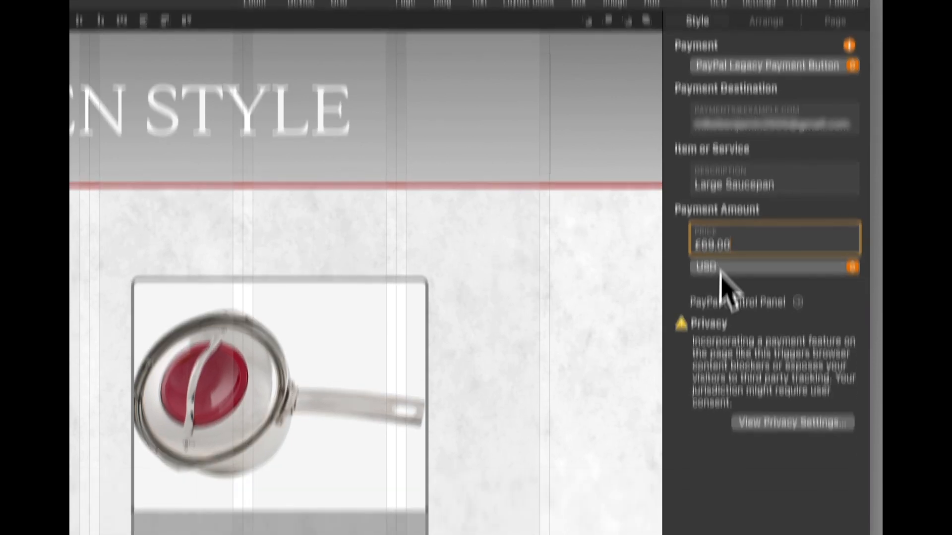
# Step: Set the PayPal button's currency to GBP
pyautogui.click(725, 334)
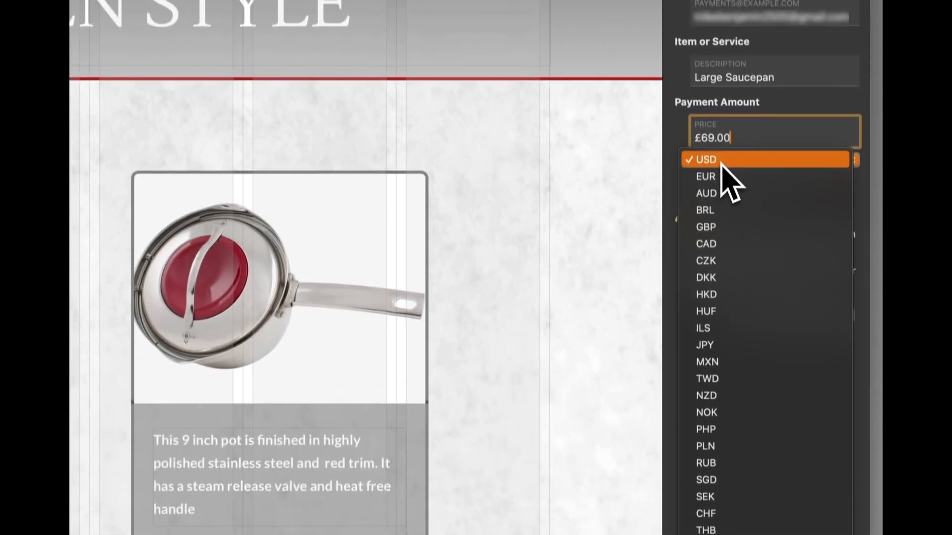
pyautogui.click(710, 218)
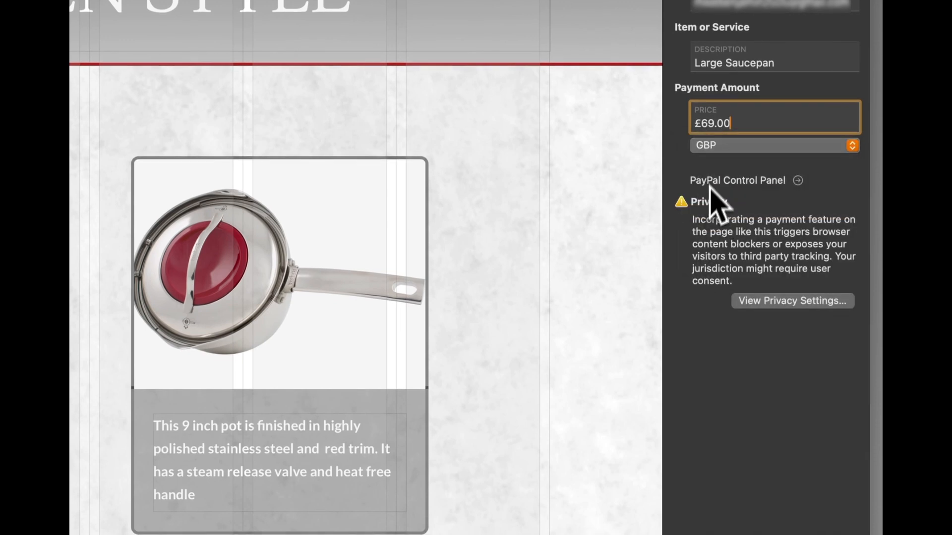
pyautogui.click(736, 147)
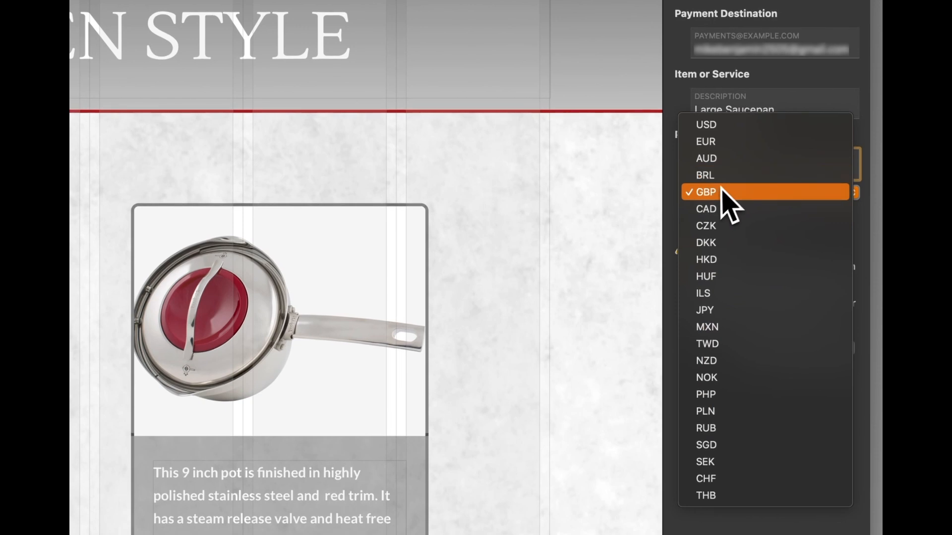
pyautogui.click(716, 182)
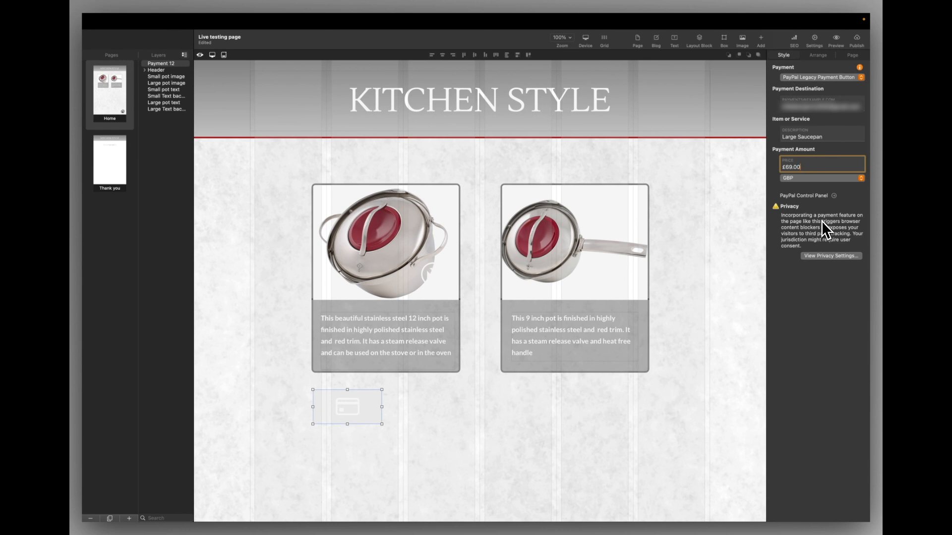
# Step: Resize the PayPal element to show Buy Now and centre it under the left pot card
pyautogui.moveTo(381, 425); pyautogui.dragTo(445, 406)
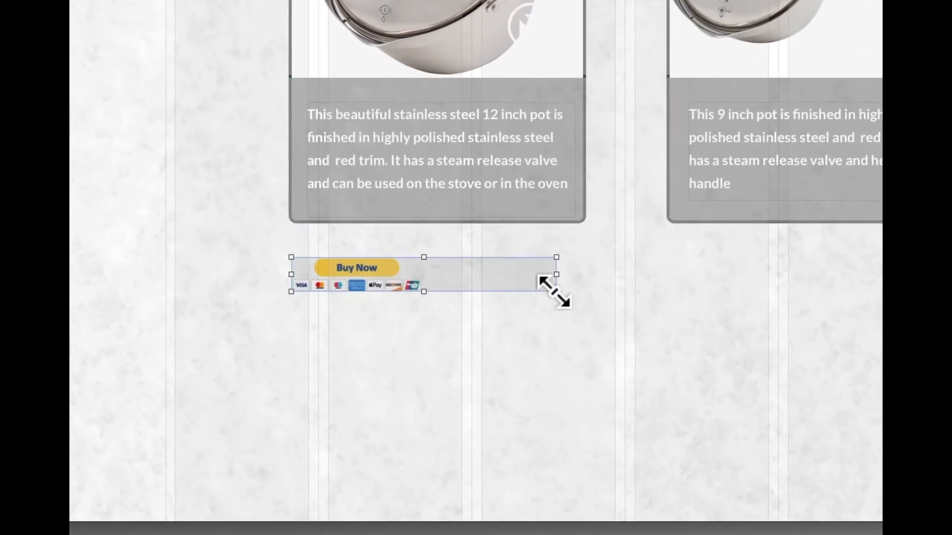
pyautogui.moveTo(554, 292); pyautogui.dragTo(579, 301)
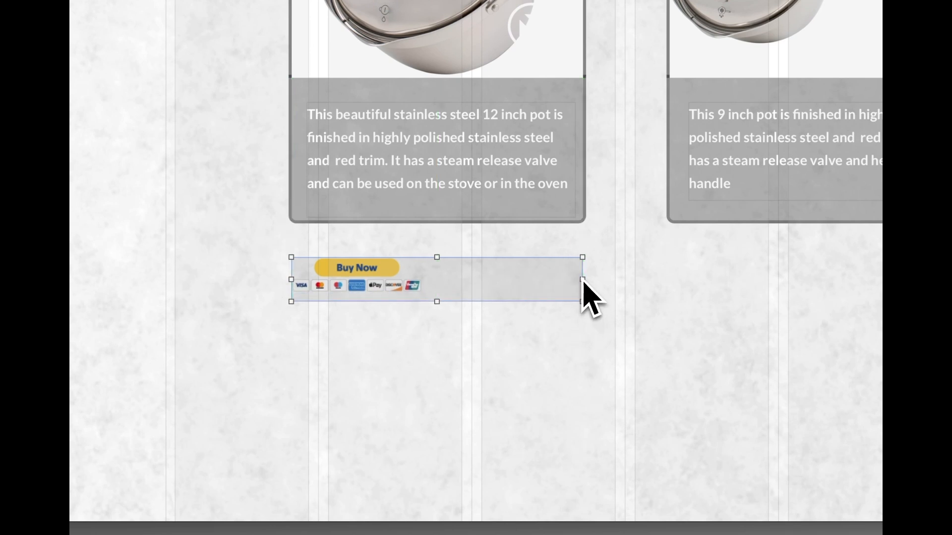
pyautogui.moveTo(582, 276); pyautogui.dragTo(429, 278)
pyautogui.moveTo(371, 275); pyautogui.dragTo(434, 264)
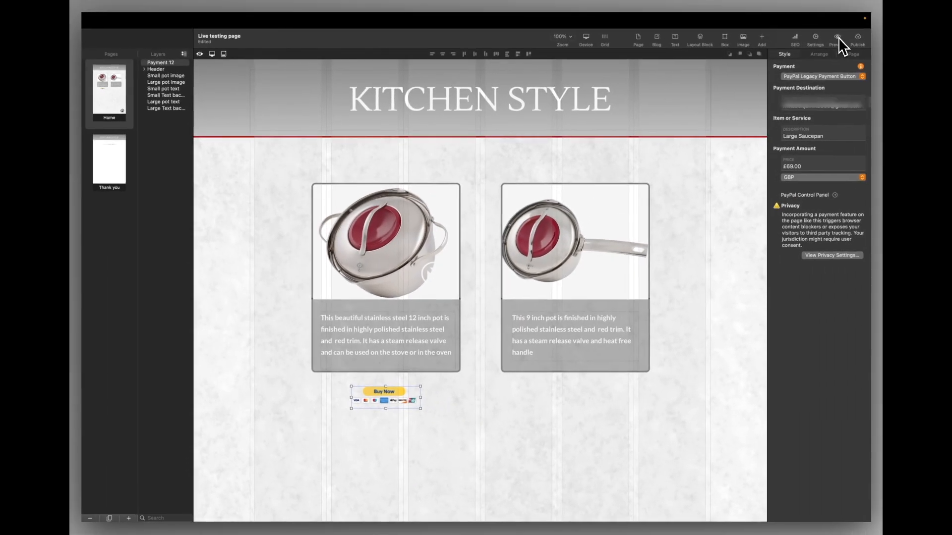
# Step: Open a live preview in Safari and test Buy Now, reaching the £69.00 GBP PayPal checkout
pyautogui.click(838, 38)
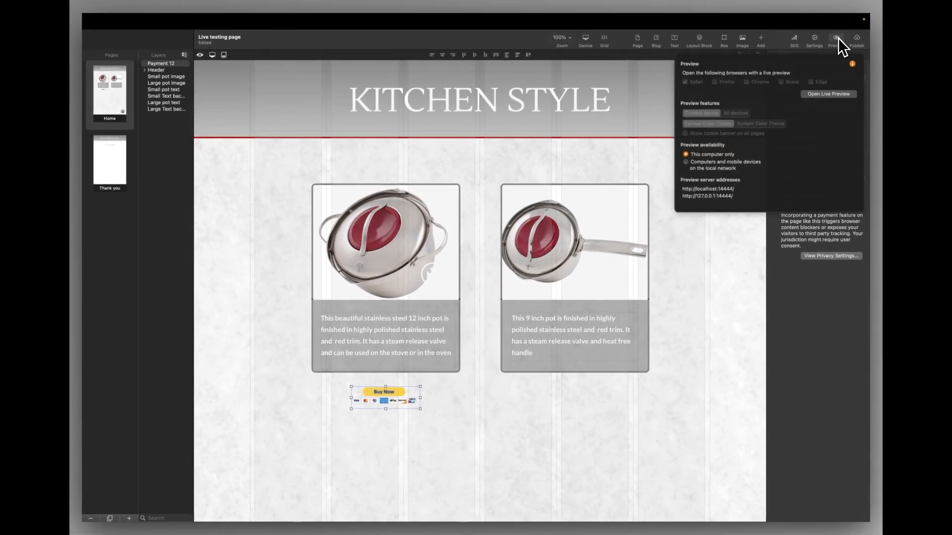
pyautogui.click(828, 95)
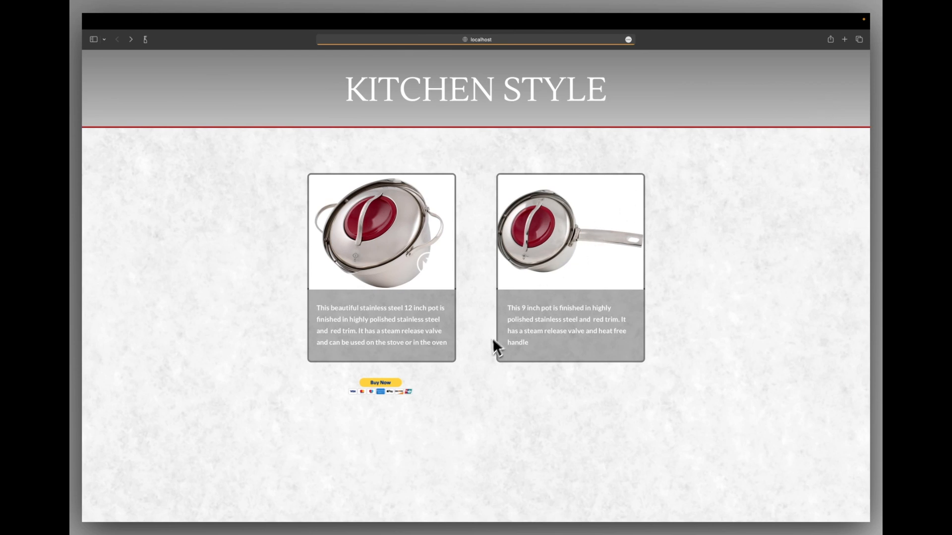
pyautogui.click(383, 385)
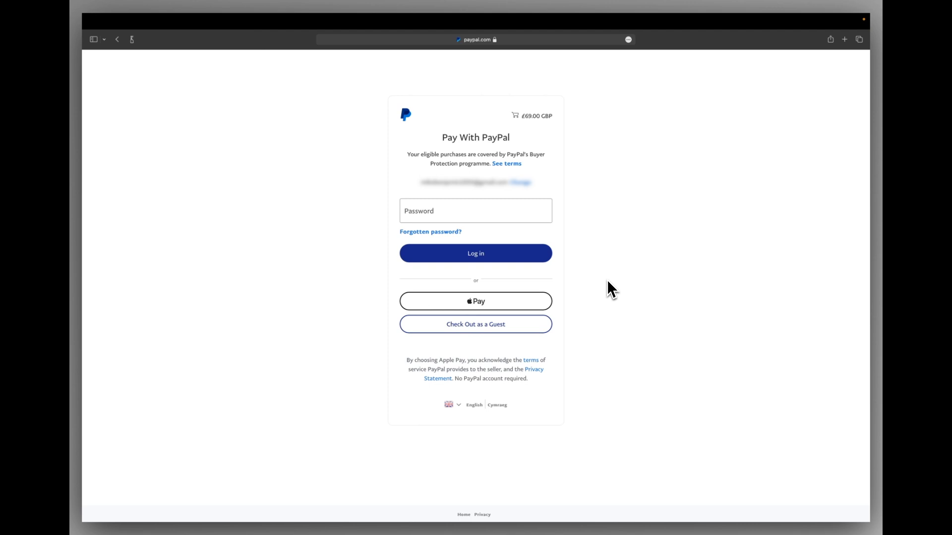
# Step: Back in Sparkle, add a second Payment element below the right pot card
pyautogui.press('super+Tab')
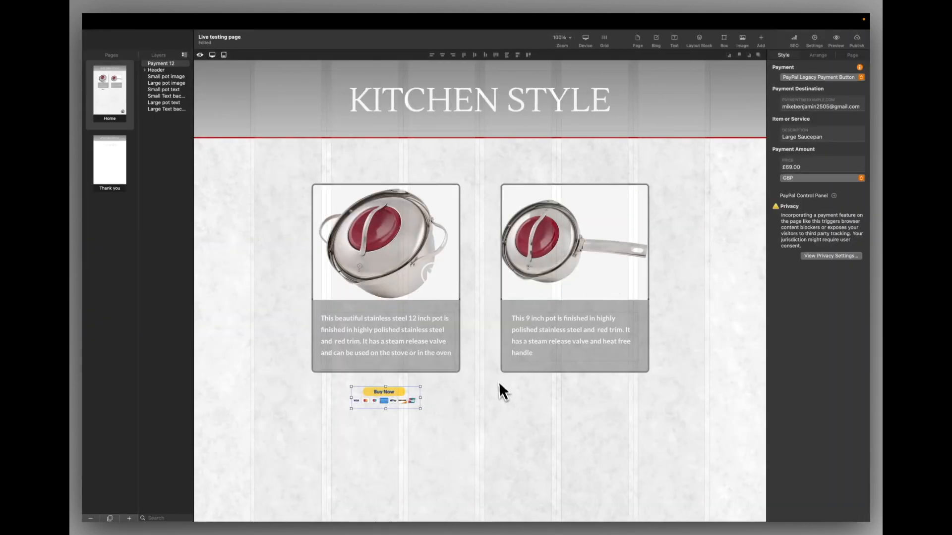
pyautogui.click(554, 415)
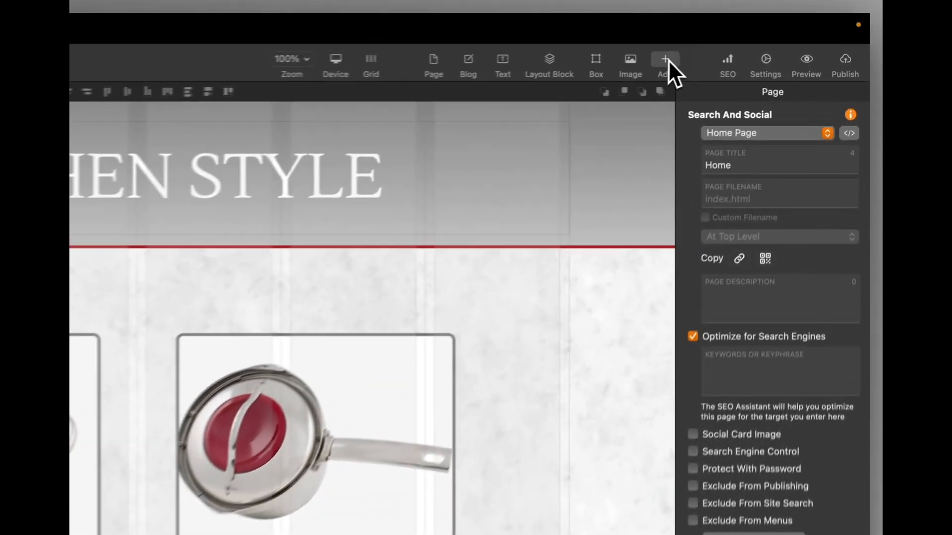
pyautogui.click(761, 39)
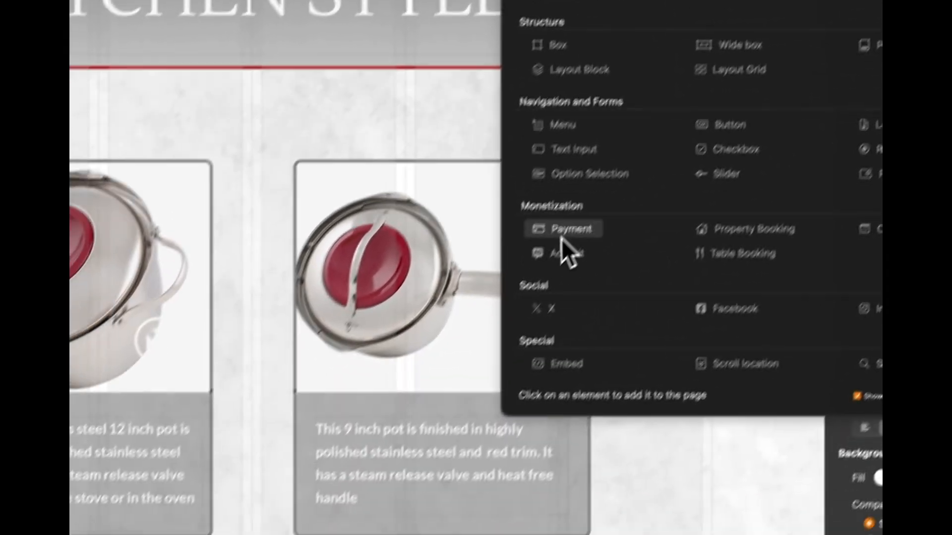
pyautogui.click(404, 423)
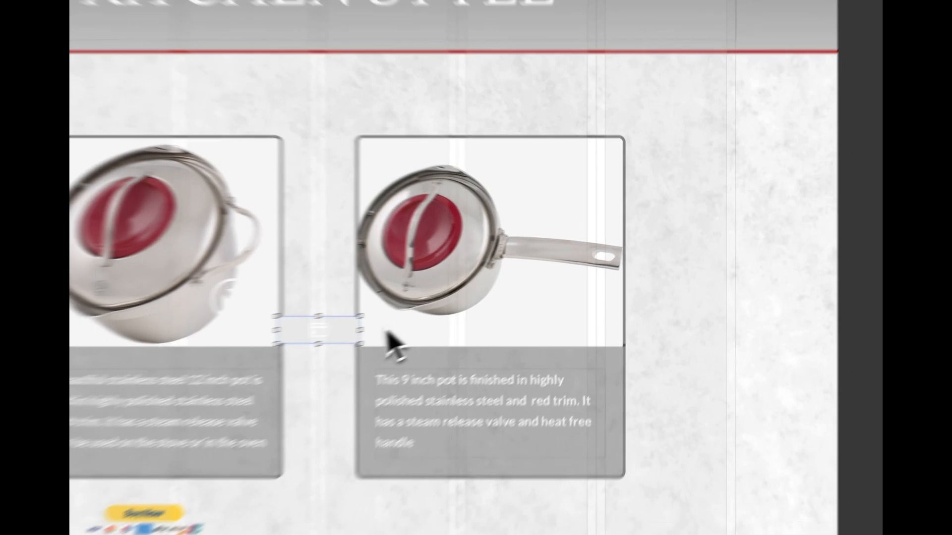
pyautogui.moveTo(281, 339); pyautogui.dragTo(461, 534)
# Step: Make the new element a PayPal Payment and resize it to fit under the saucepan card
pyautogui.click(797, 77)
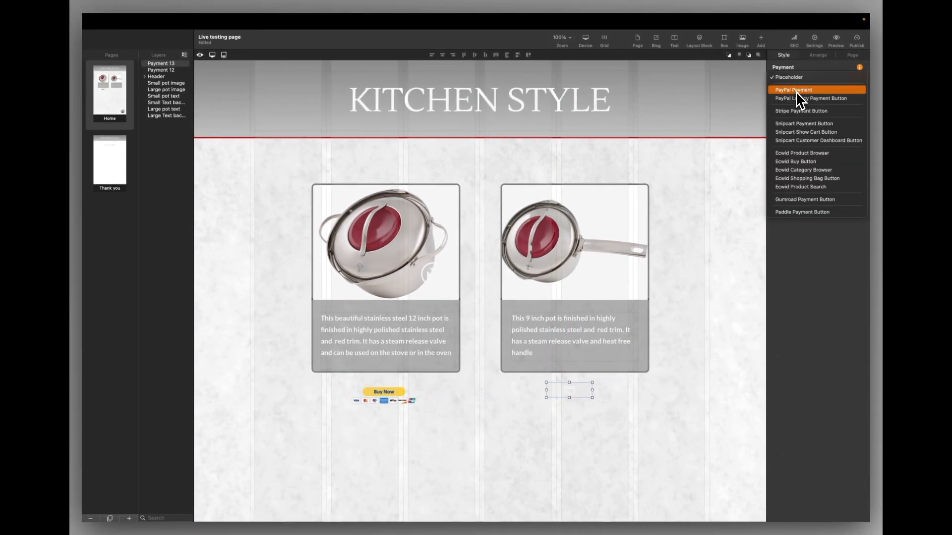
pyautogui.click(796, 91)
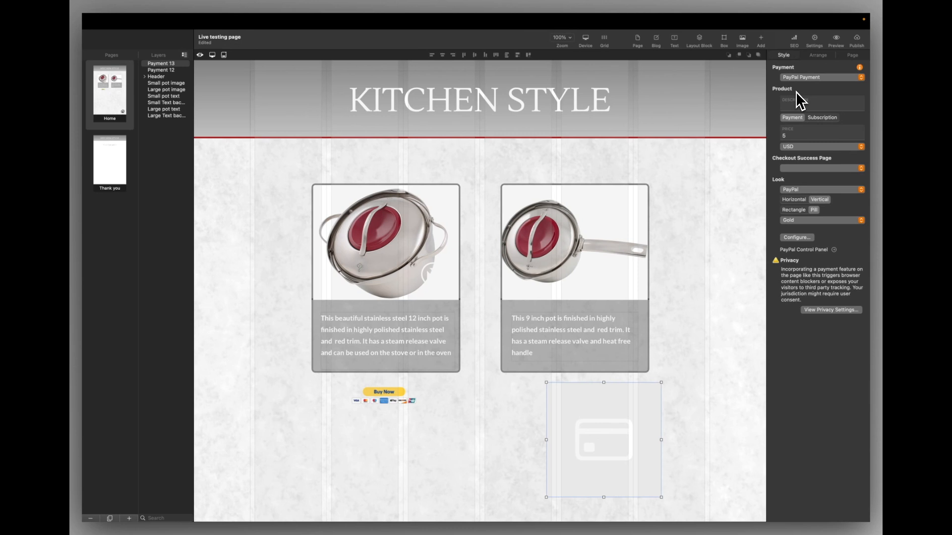
pyautogui.moveTo(661, 497); pyautogui.dragTo(648, 469)
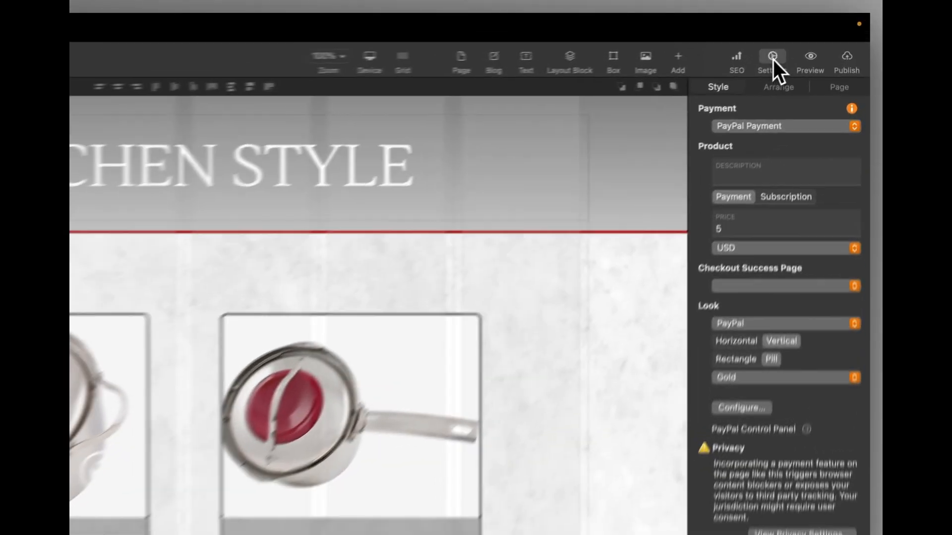
# Step: In Site Settings > Payments, request a PayPal Client ID via Get
pyautogui.click(815, 41)
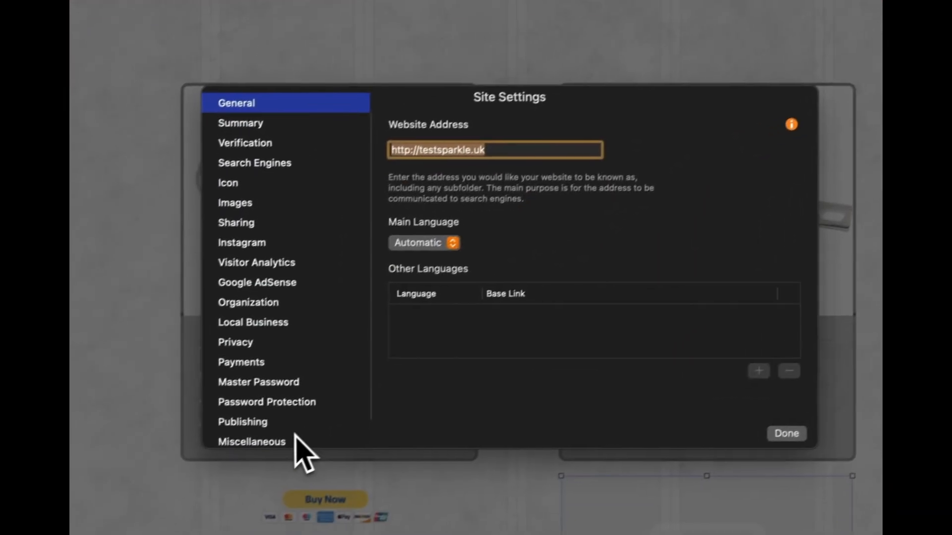
pyautogui.click(245, 364)
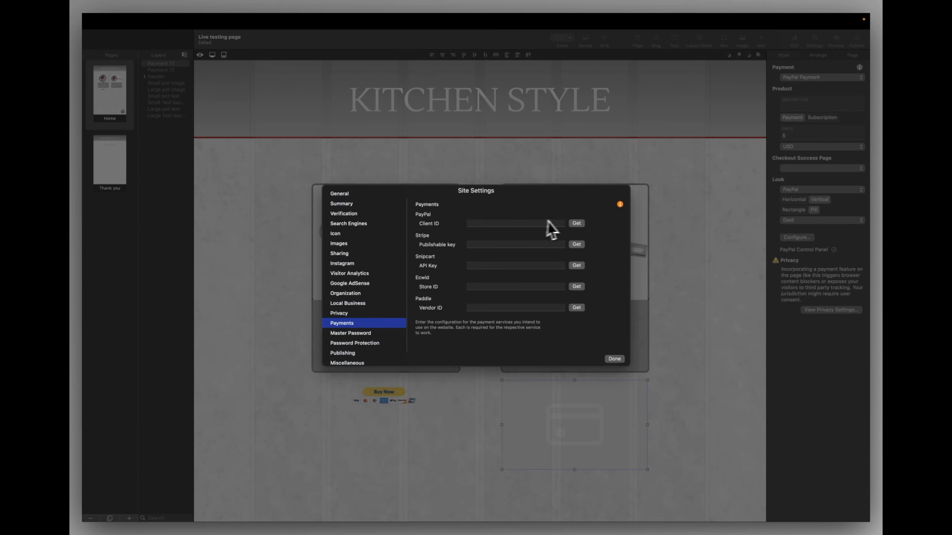
pyautogui.click(576, 224)
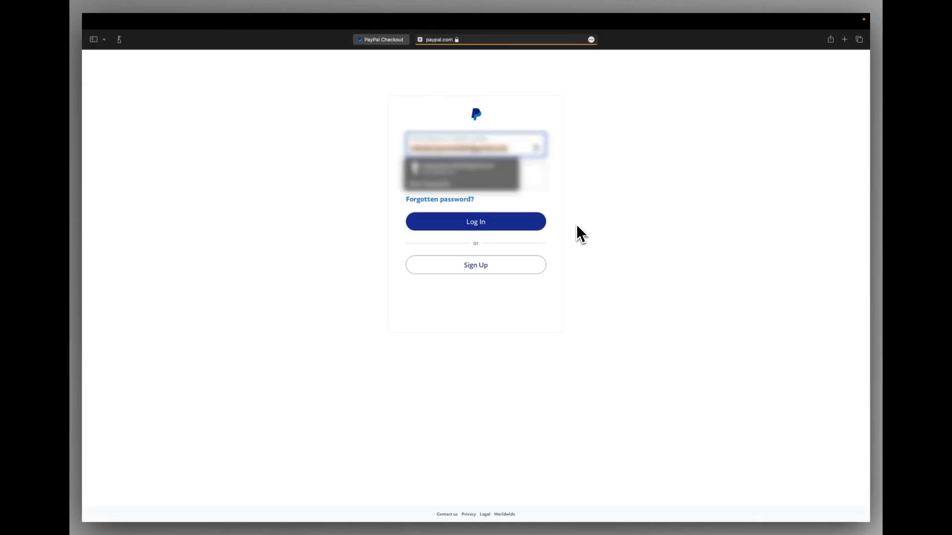
# Step: Log in with the PayPal account credentials and switch the dashboard from Sandbox to Live
pyautogui.write('consolid')
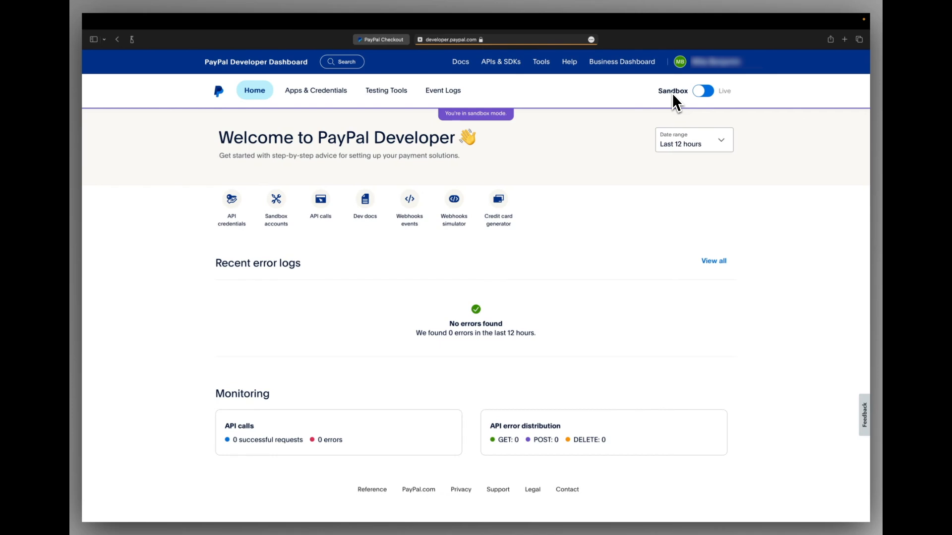
pyautogui.click(710, 93)
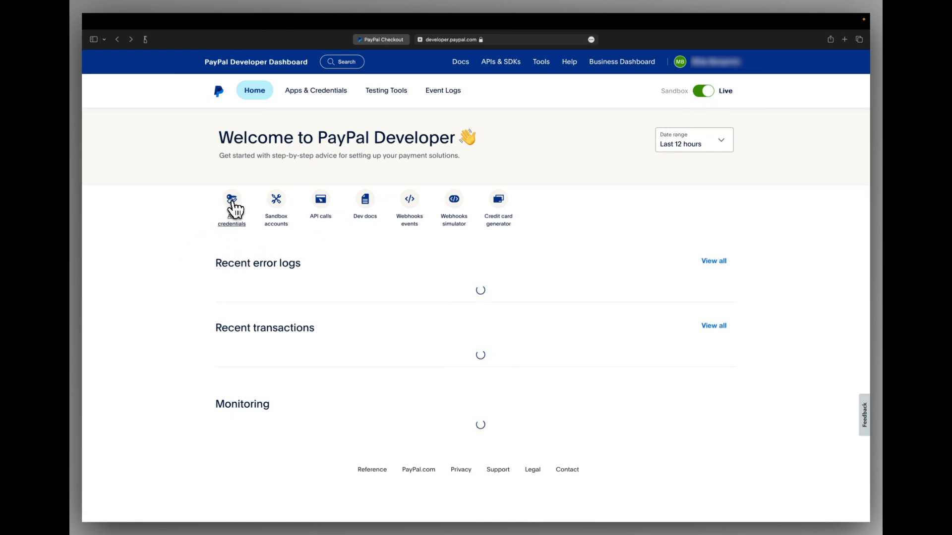
# Step: Create a live app named 'Kitchen Payments Tutorial' under API credentials
pyautogui.click(233, 204)
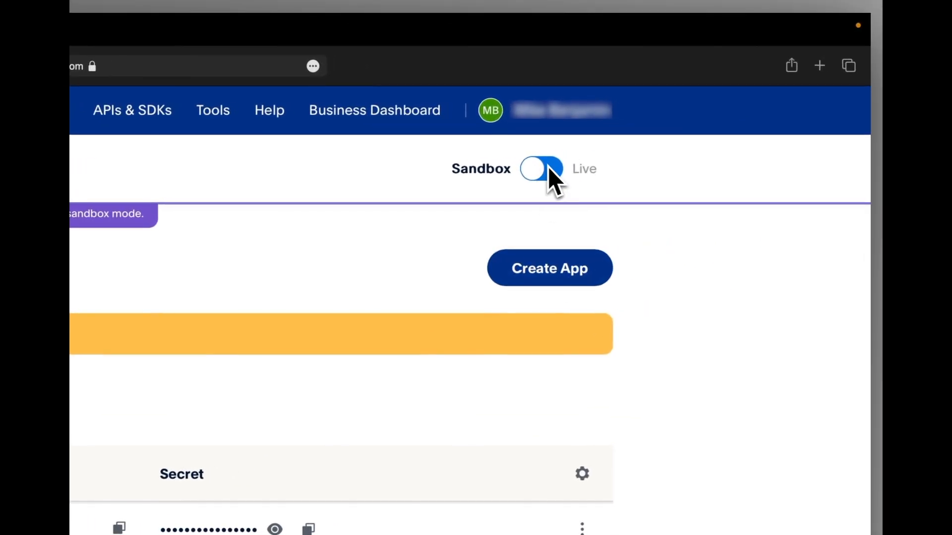
pyautogui.click(549, 168)
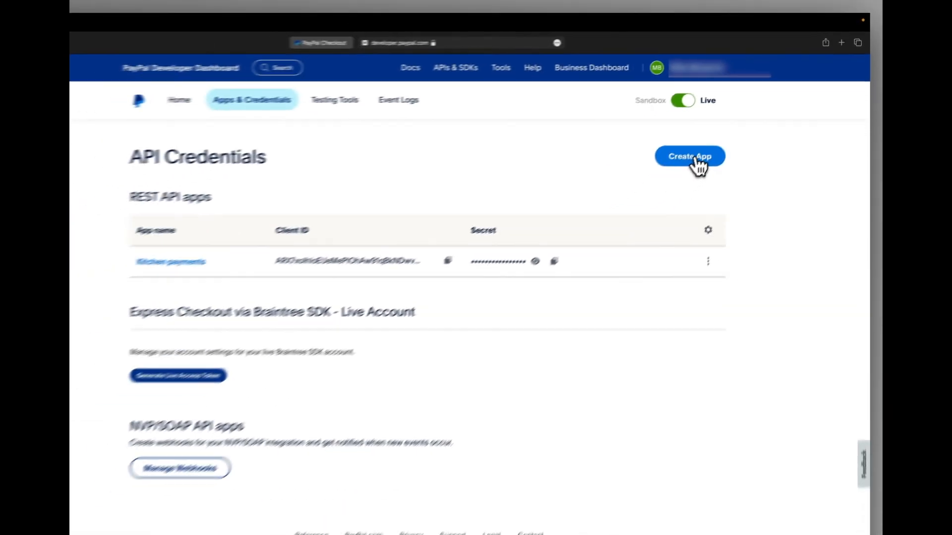
pyautogui.click(713, 144)
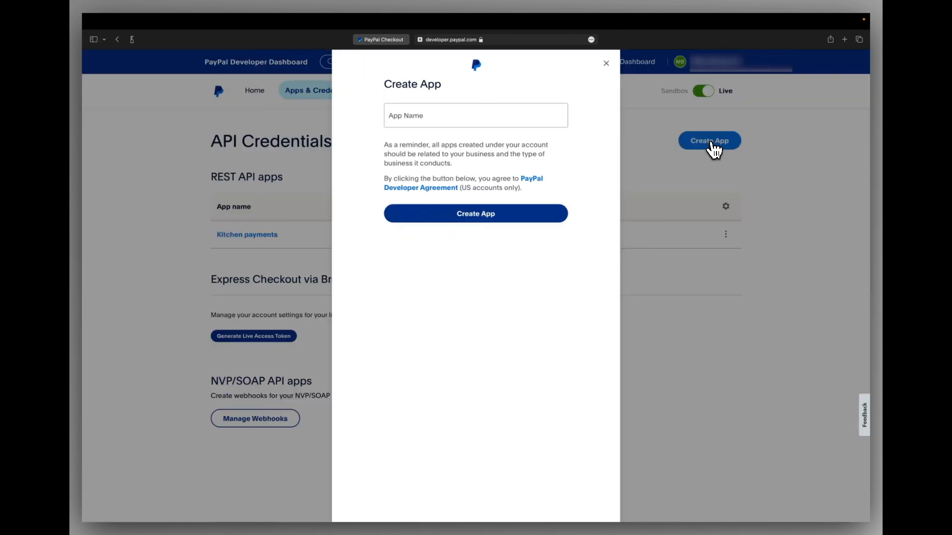
pyautogui.click(404, 118)
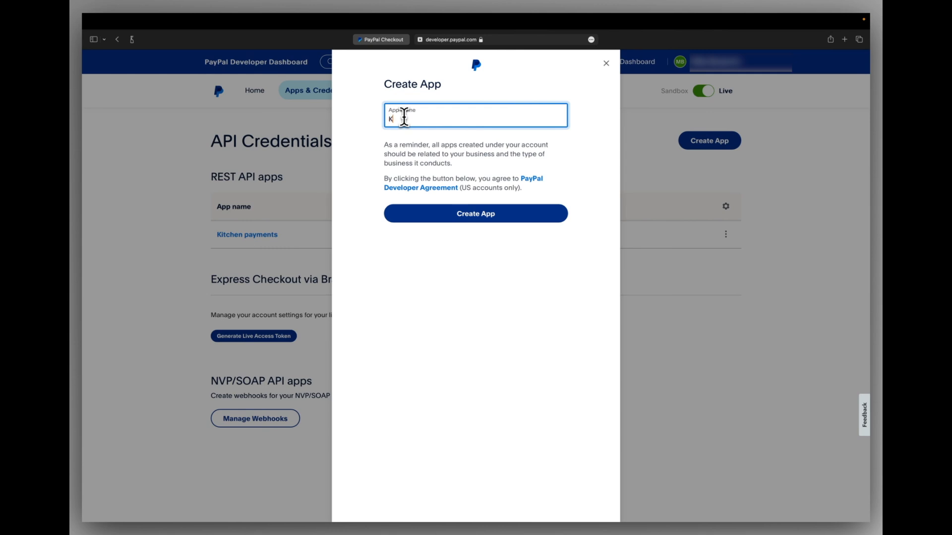
pyautogui.write('Kitchen Payments')
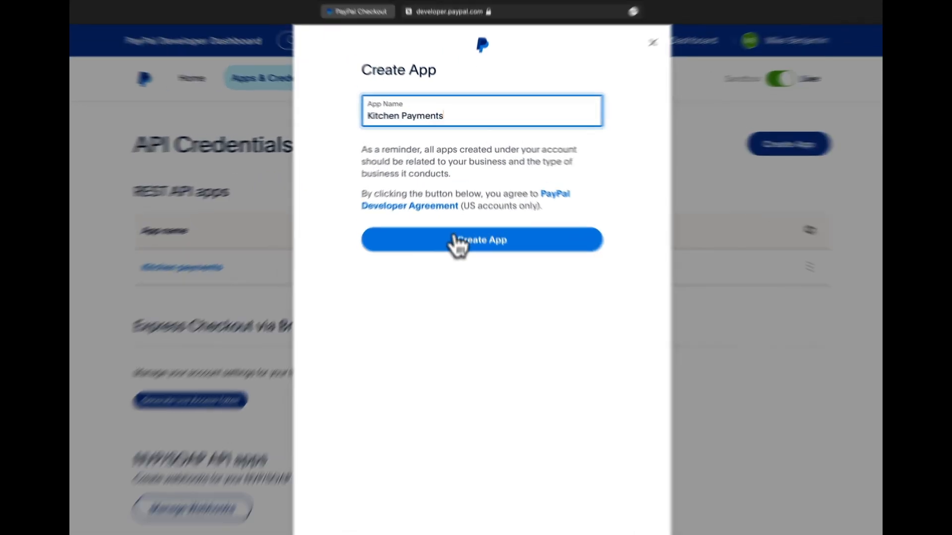
pyautogui.click(470, 216)
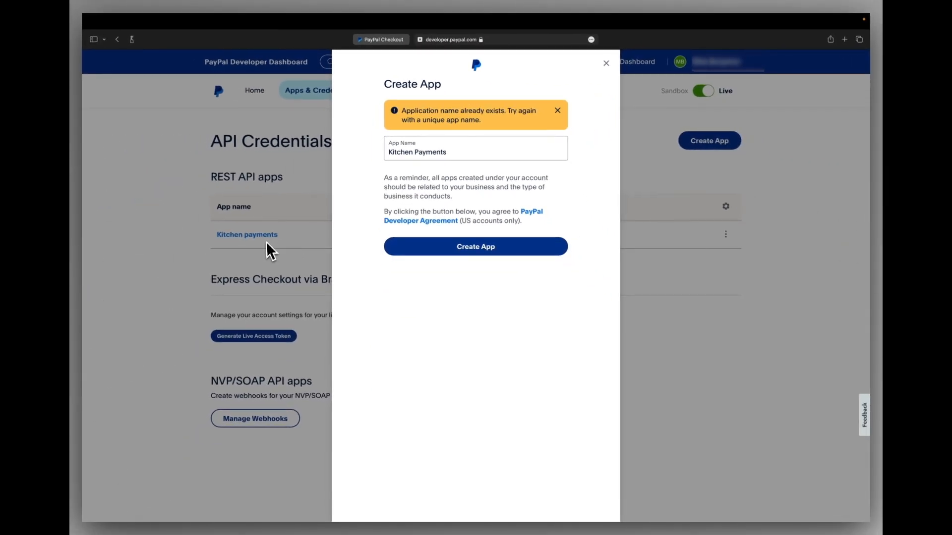
pyautogui.click(448, 152)
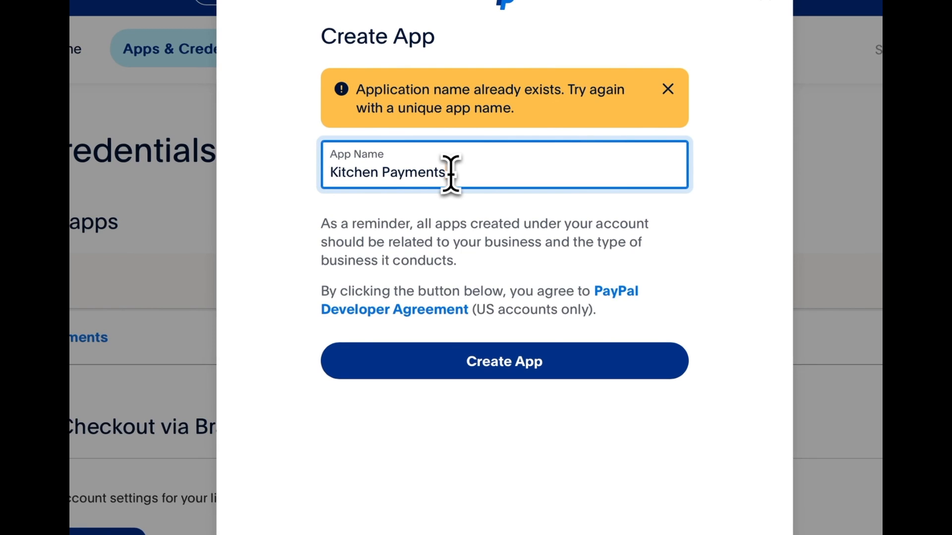
pyautogui.write('Tutorial')
pyautogui.click(496, 363)
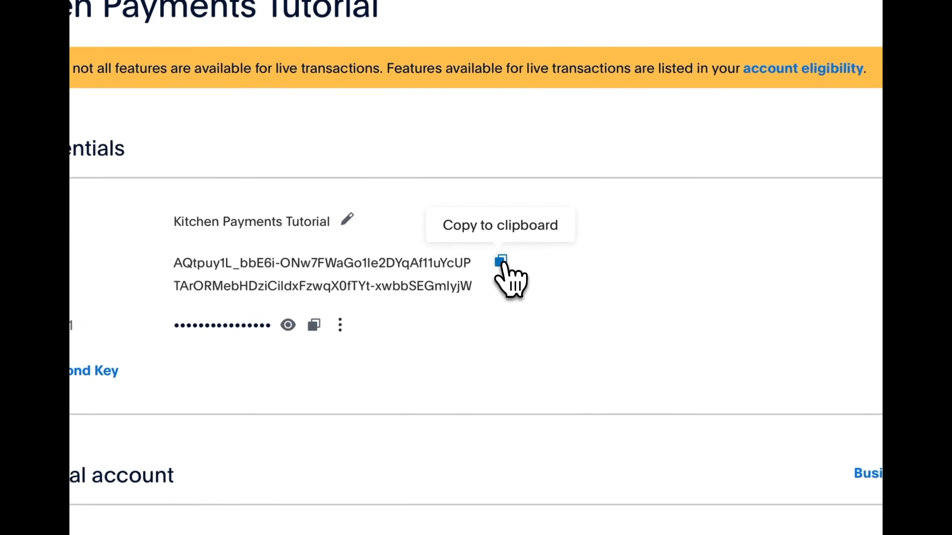
# Step: Copy the new app's Client ID and log out of the developer dashboard
pyautogui.click(502, 261)
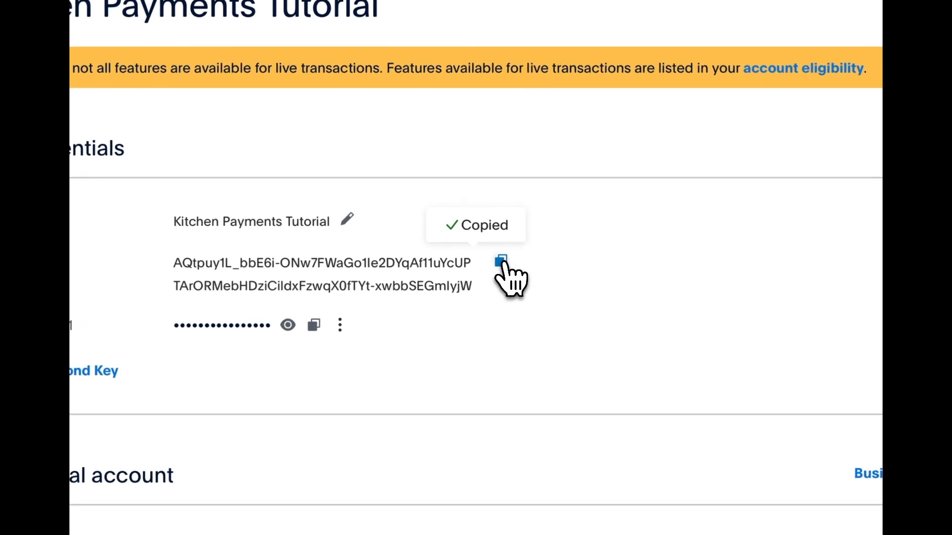
pyautogui.moveTo(692, 62)
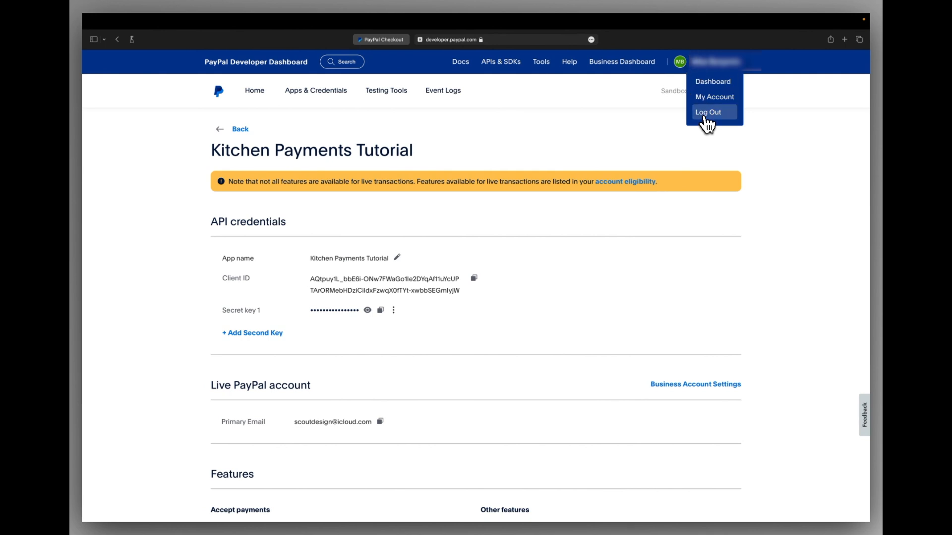
pyautogui.click(707, 122)
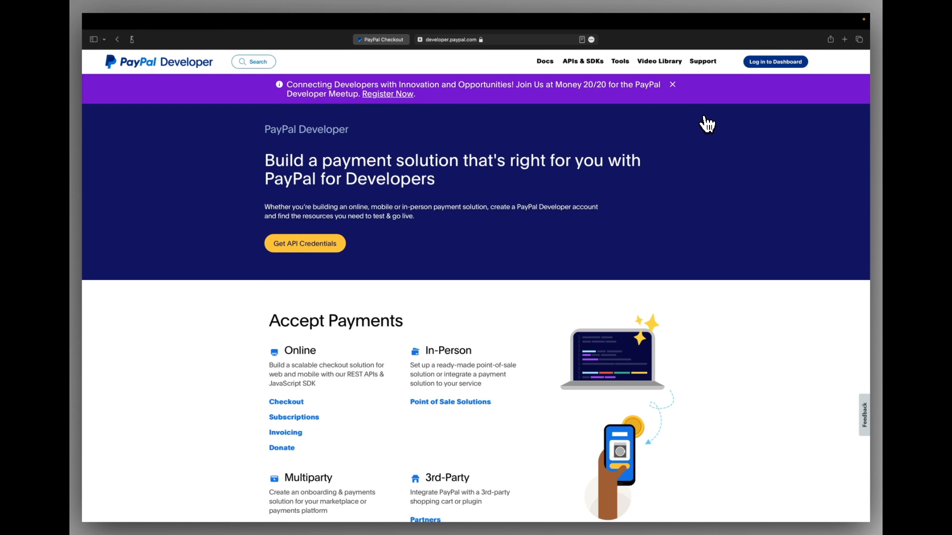
pyautogui.press('super+Tab')
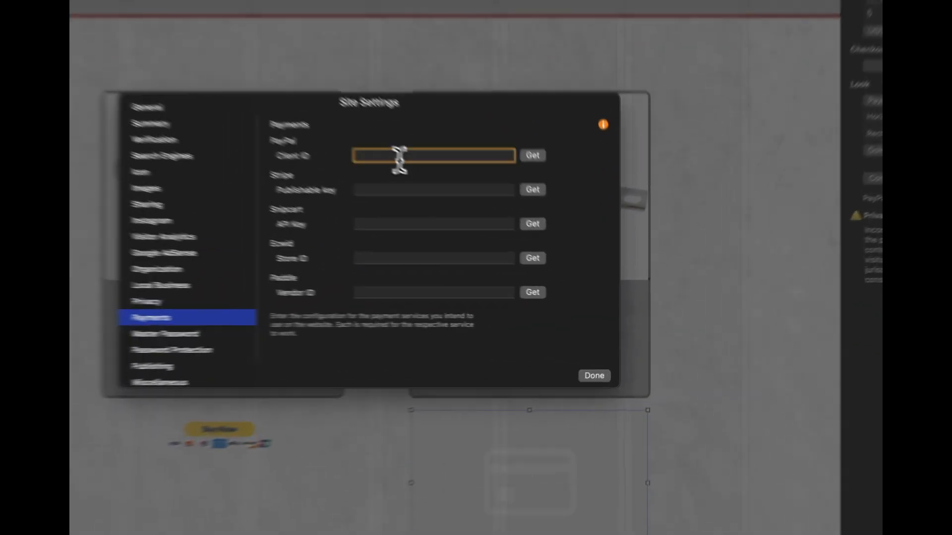
# Step: Paste the Client ID into the PayPal Client ID field and set the product description to 'Small saucepan'
pyautogui.press('super+v')
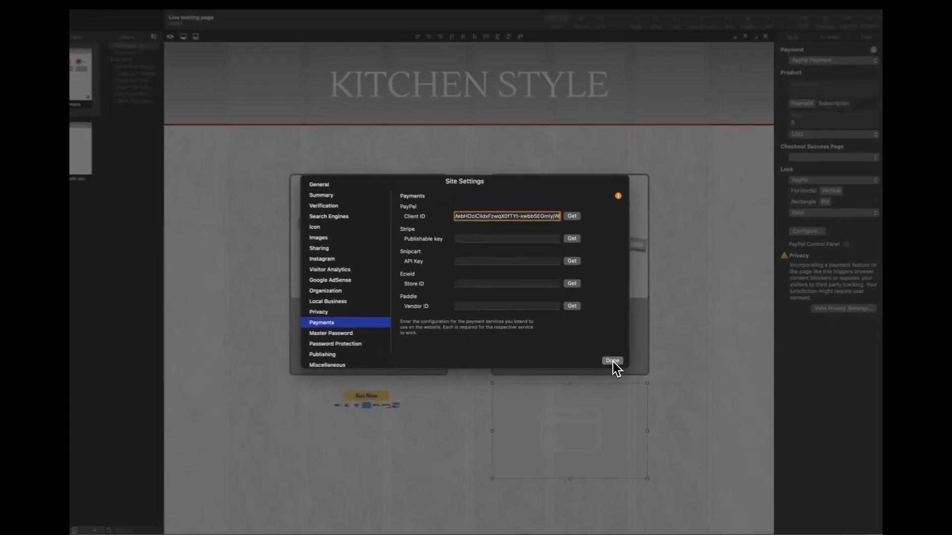
pyautogui.click(582, 386)
pyautogui.click(796, 104)
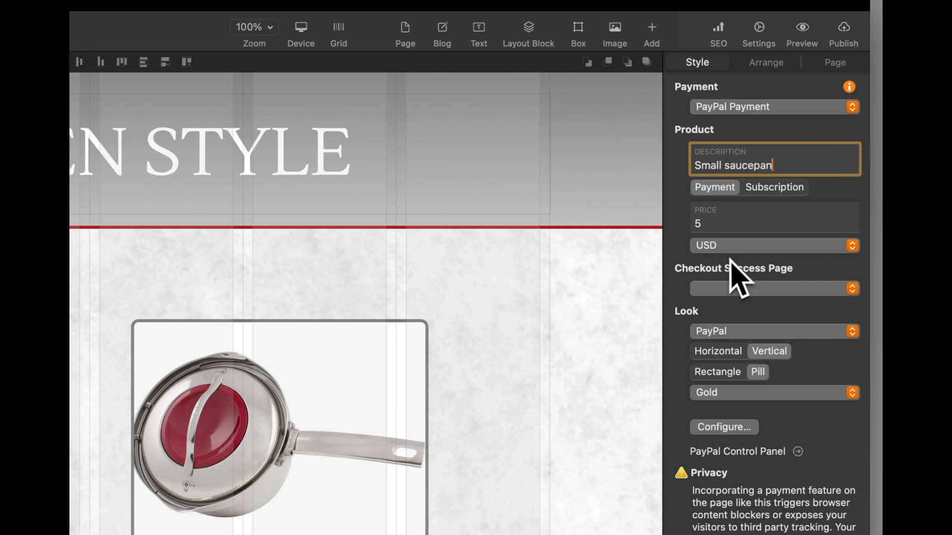
# Step: Price the saucepan's PayPal item at 49.00 GBP, with Thank you as the checkout success page
pyautogui.click(710, 221)
pyautogui.write('49.00')
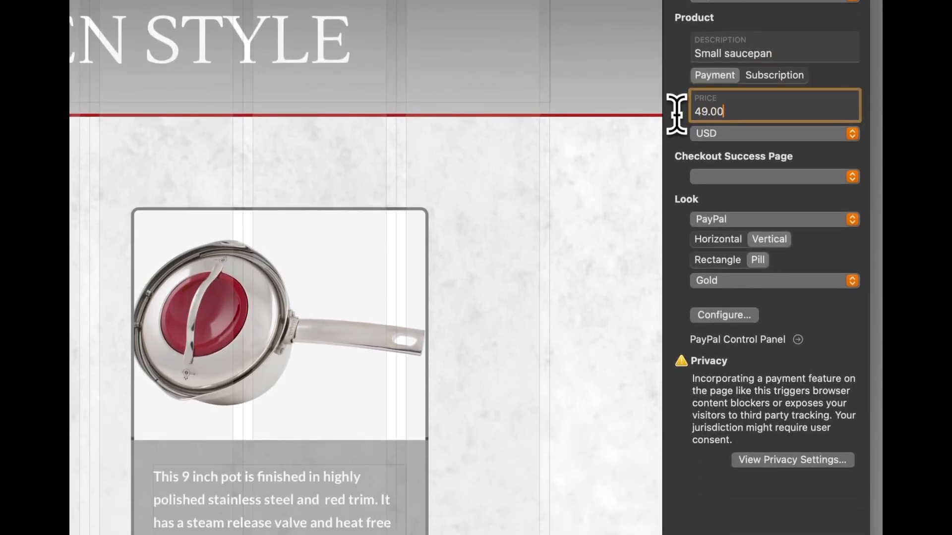
pyautogui.click(694, 133)
pyautogui.click(711, 204)
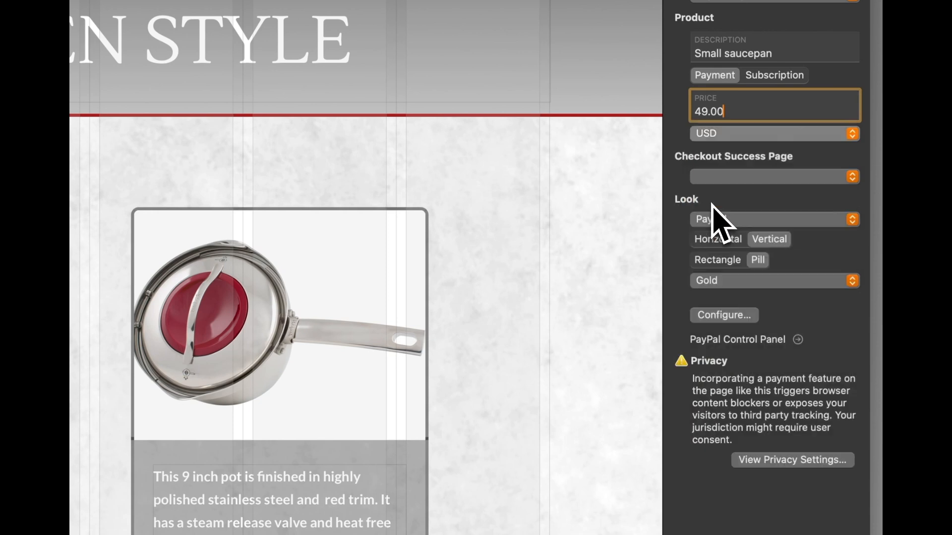
pyautogui.click(733, 179)
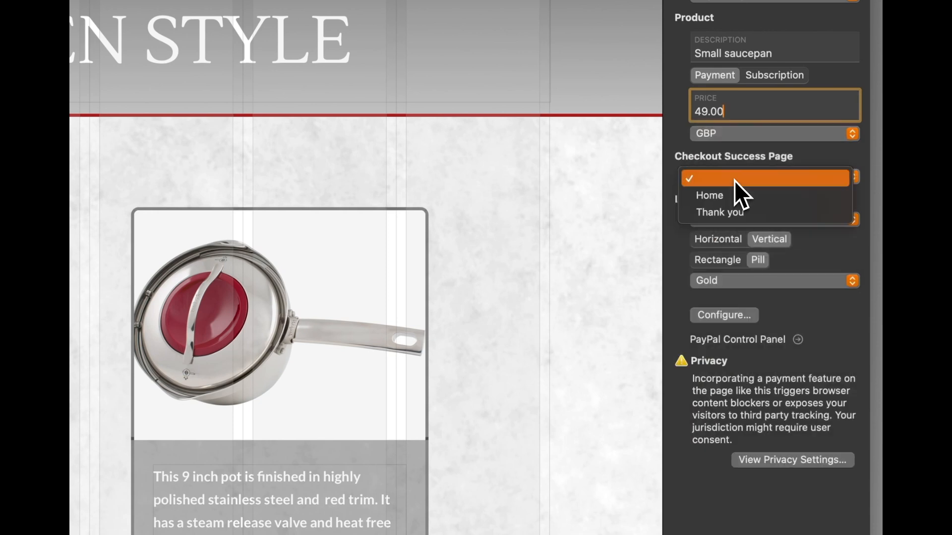
pyautogui.click(726, 213)
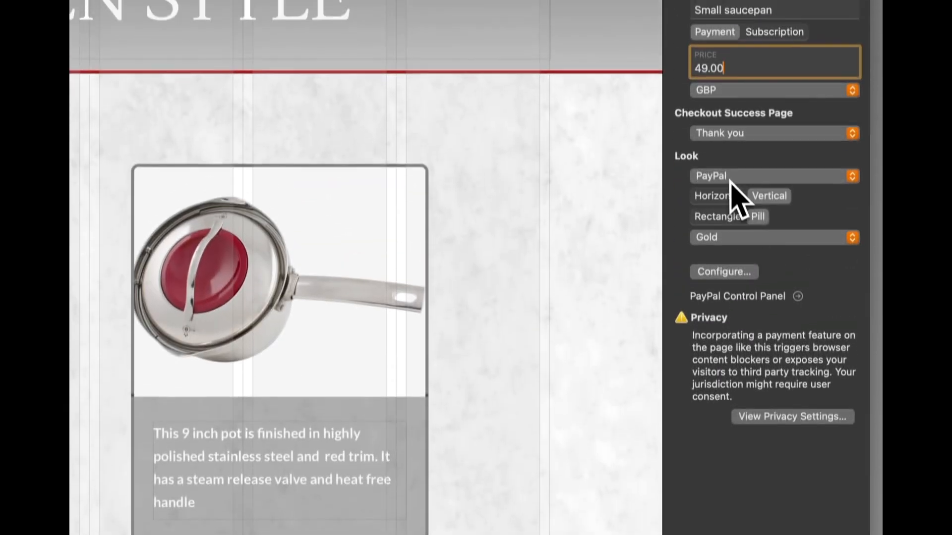
# Step: Set the PayPal button's Look to Checkout, then to Buy Now, and reselect it to refresh
pyautogui.click(733, 191)
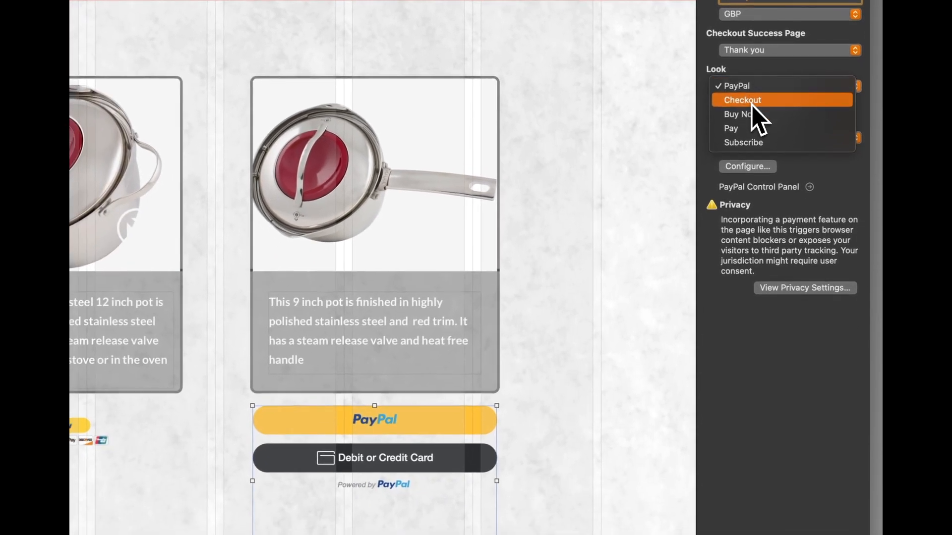
pyautogui.click(743, 123)
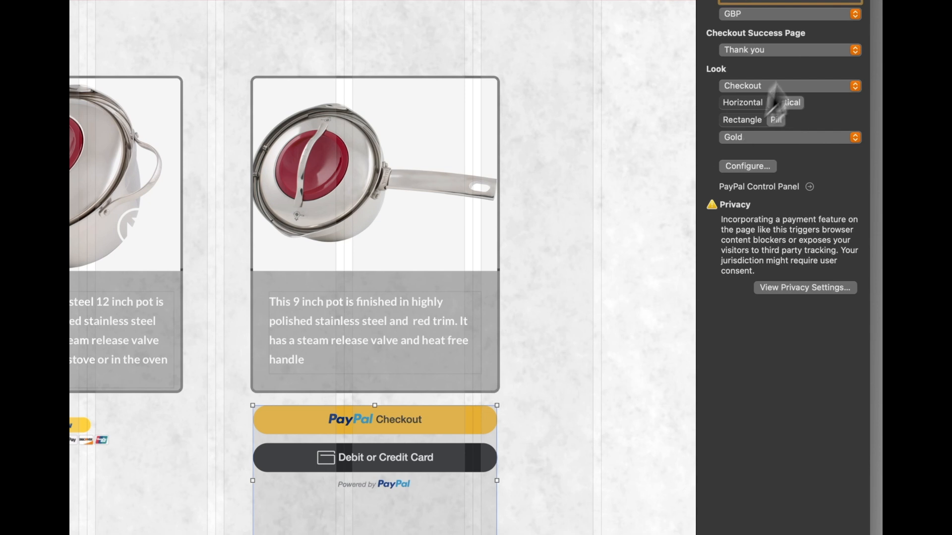
pyautogui.click(760, 86)
pyautogui.click(747, 100)
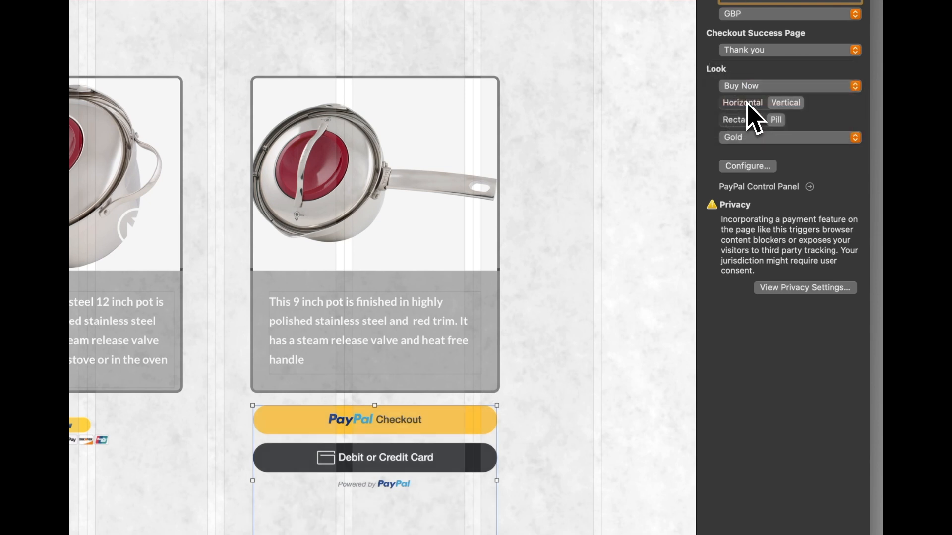
pyautogui.click(546, 293)
pyautogui.click(391, 437)
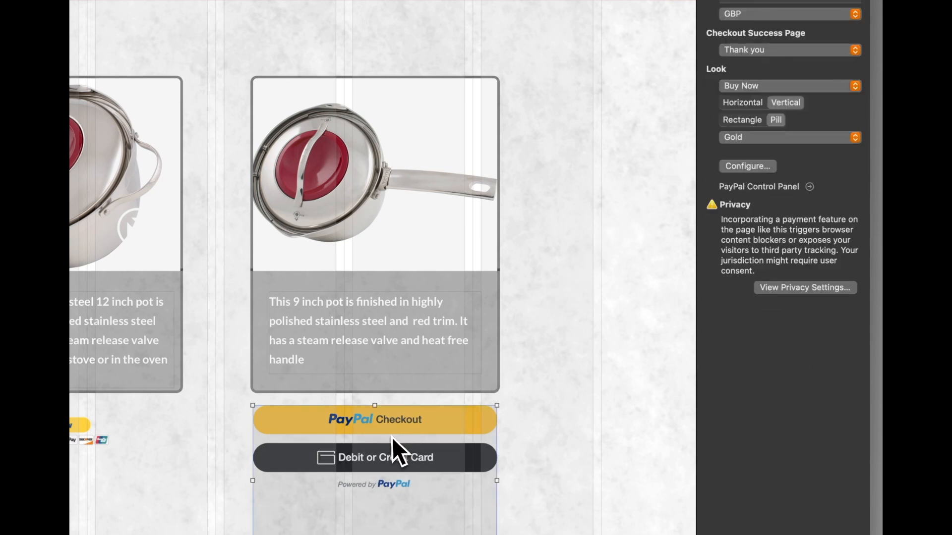
# Step: Change the button label to Pay, refresh it, then switch the label to Subscribe
pyautogui.click(845, 86)
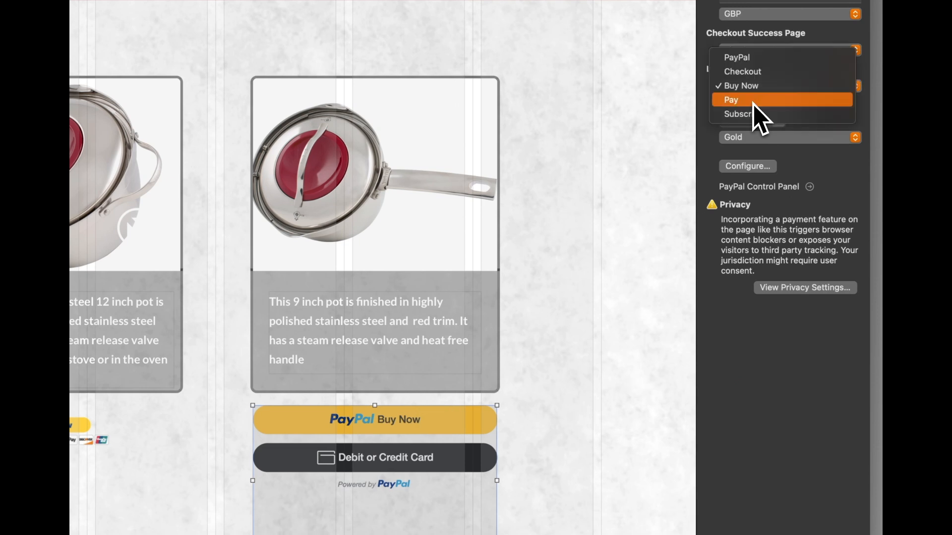
pyautogui.click(752, 102)
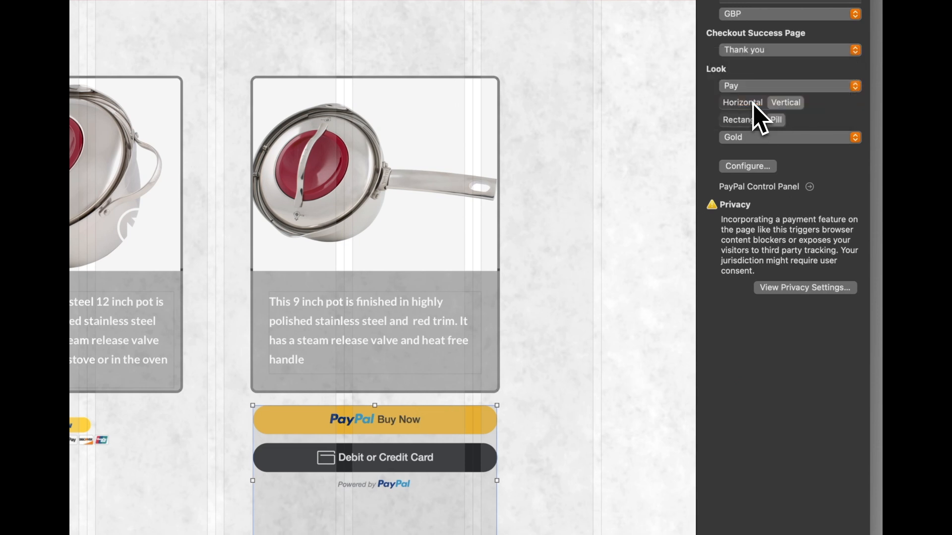
pyautogui.click(606, 300)
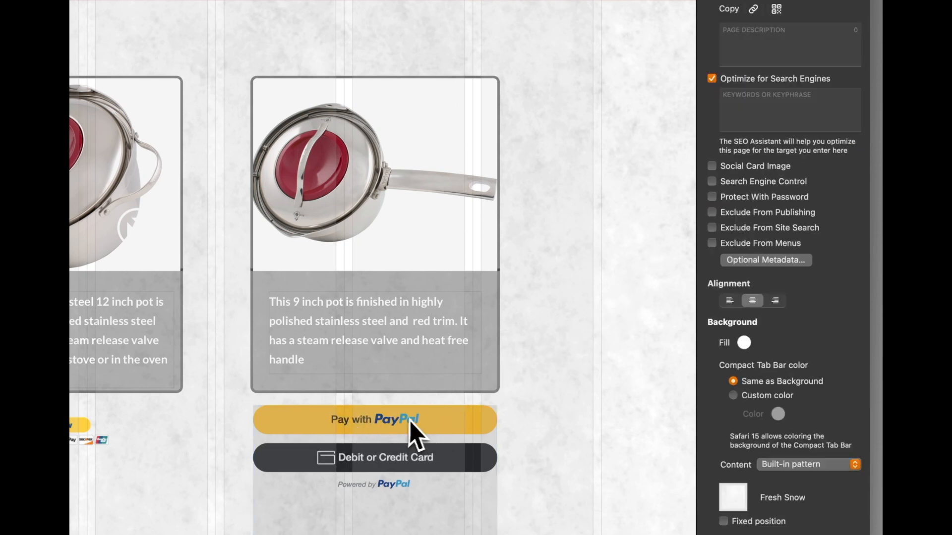
pyautogui.click(419, 439)
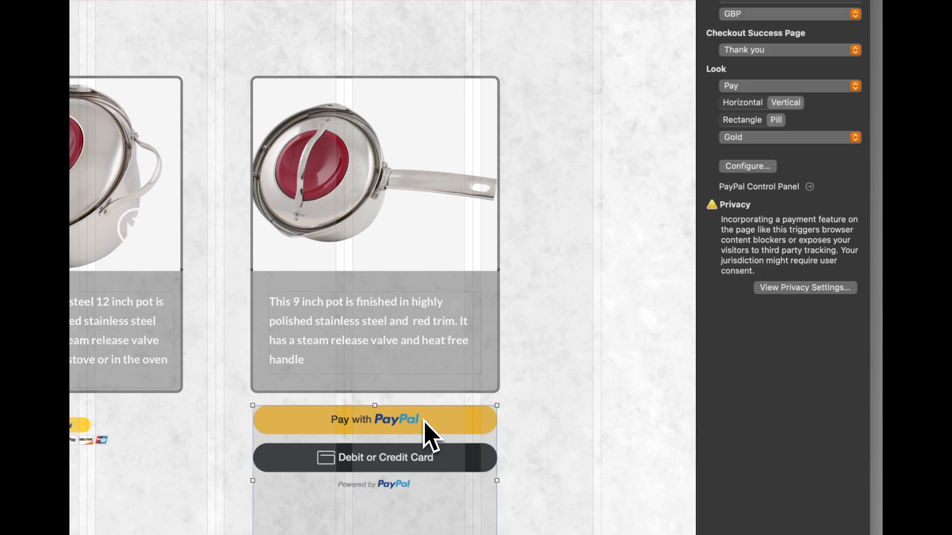
pyautogui.click(747, 85)
pyautogui.click(748, 102)
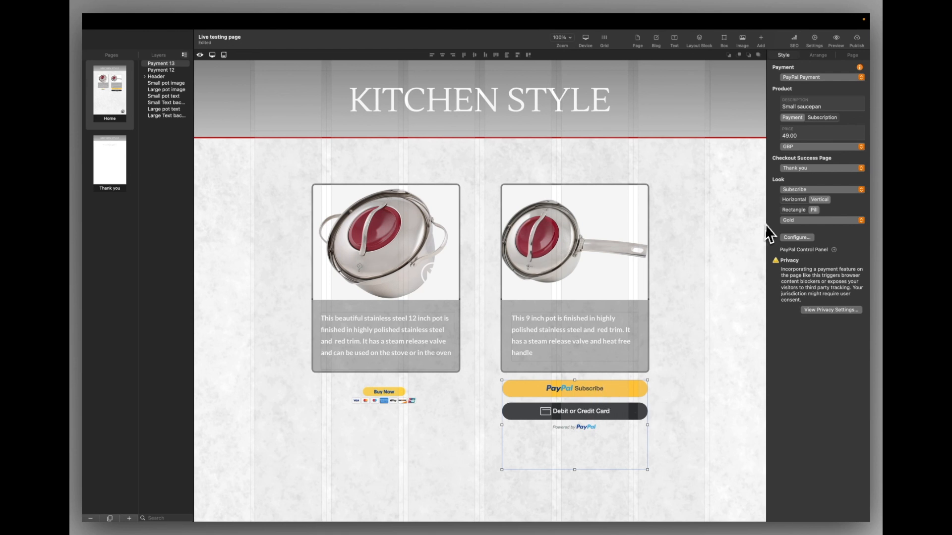
# Step: Make the button a Checkout button with horizontal layout and pill shape, after trying vertical and rectangle
pyautogui.click(792, 192)
pyautogui.click(795, 165)
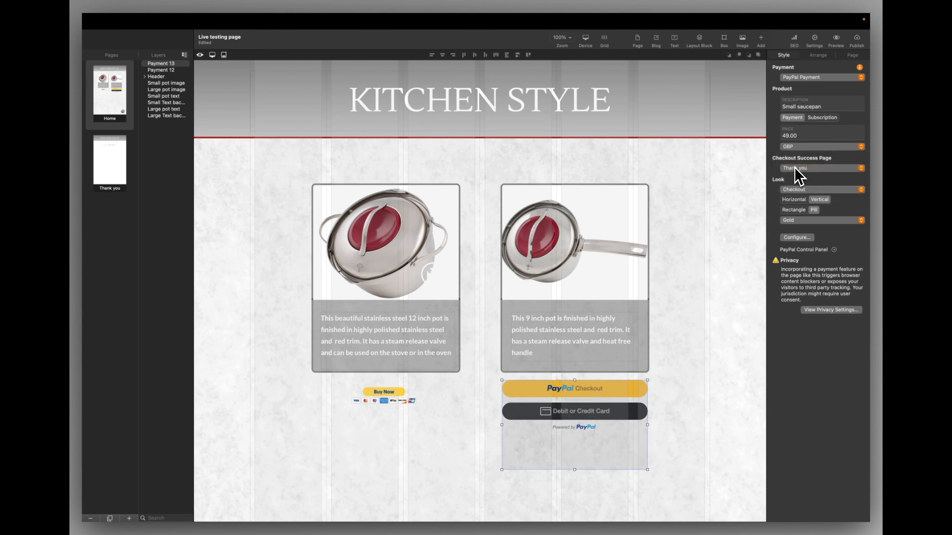
pyautogui.click(796, 201)
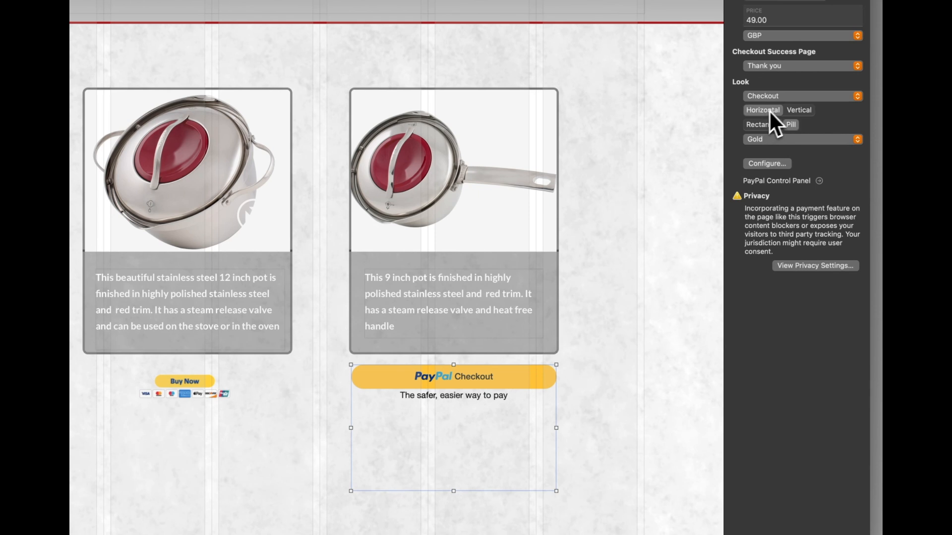
pyautogui.click(799, 113)
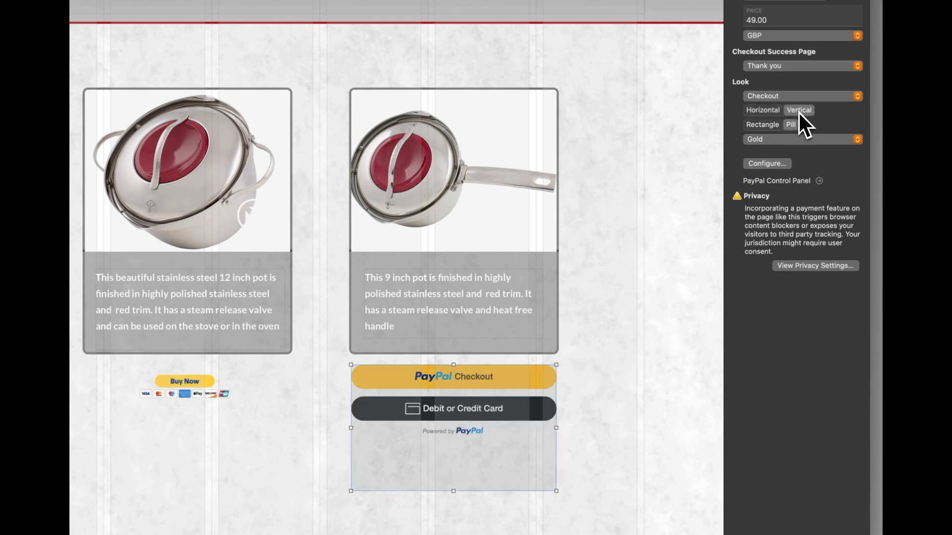
pyautogui.click(758, 108)
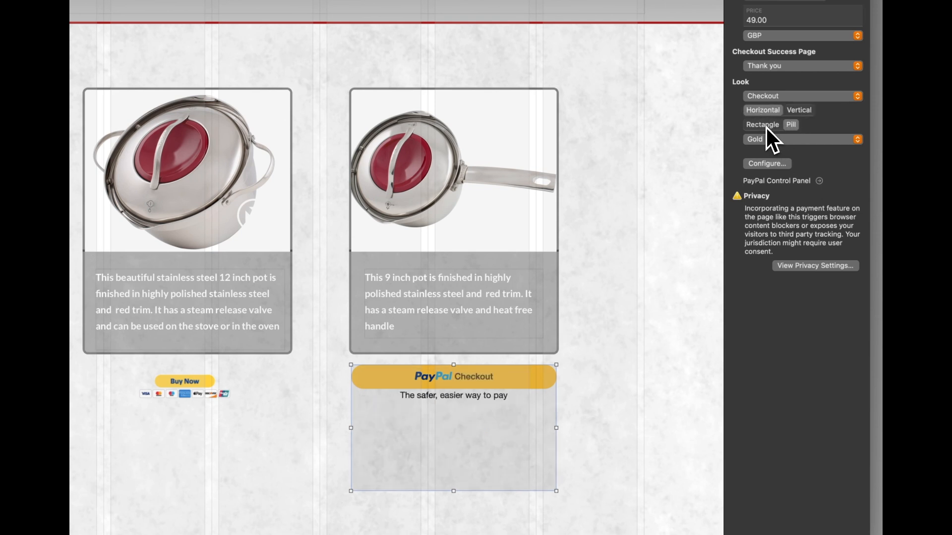
pyautogui.click(765, 126)
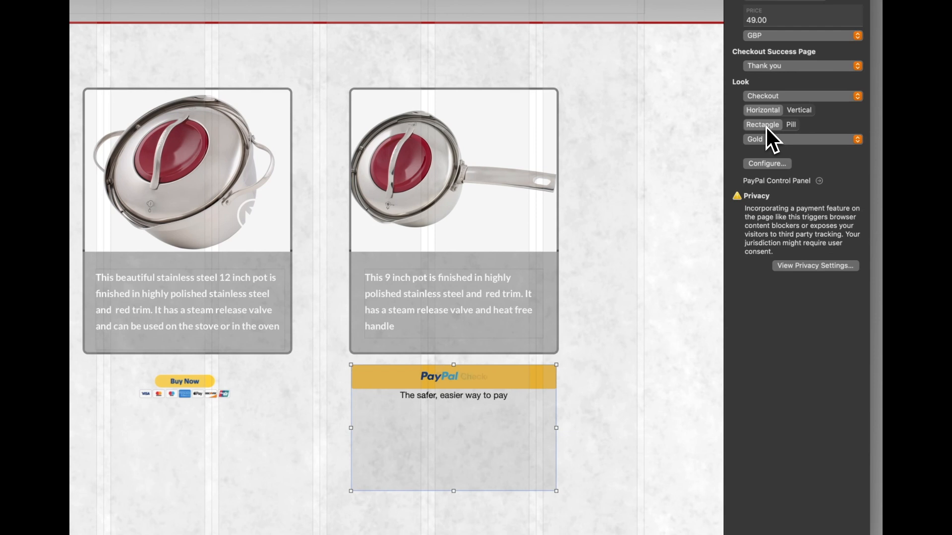
pyautogui.click(793, 125)
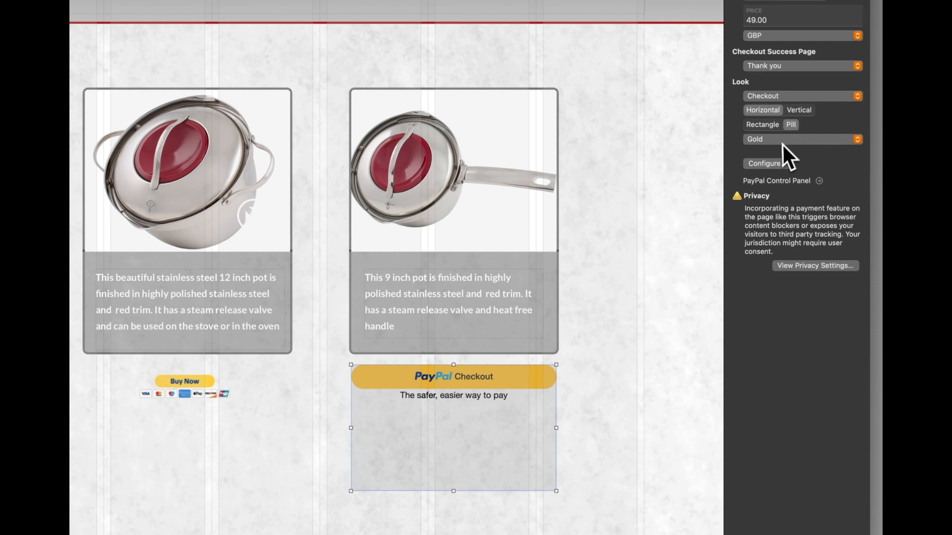
# Step: Try silver and blue button colours, then settle on gold with the Checkout label
pyautogui.click(778, 141)
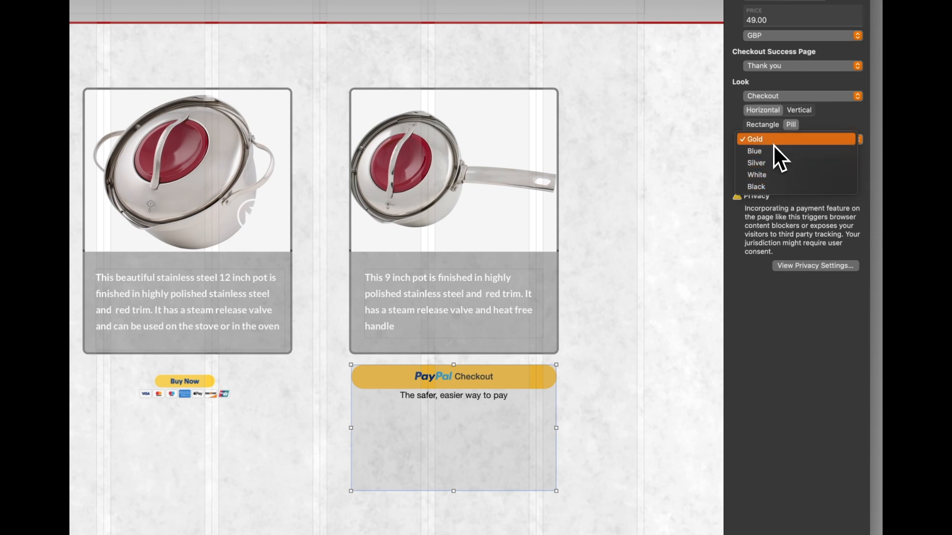
pyautogui.click(774, 163)
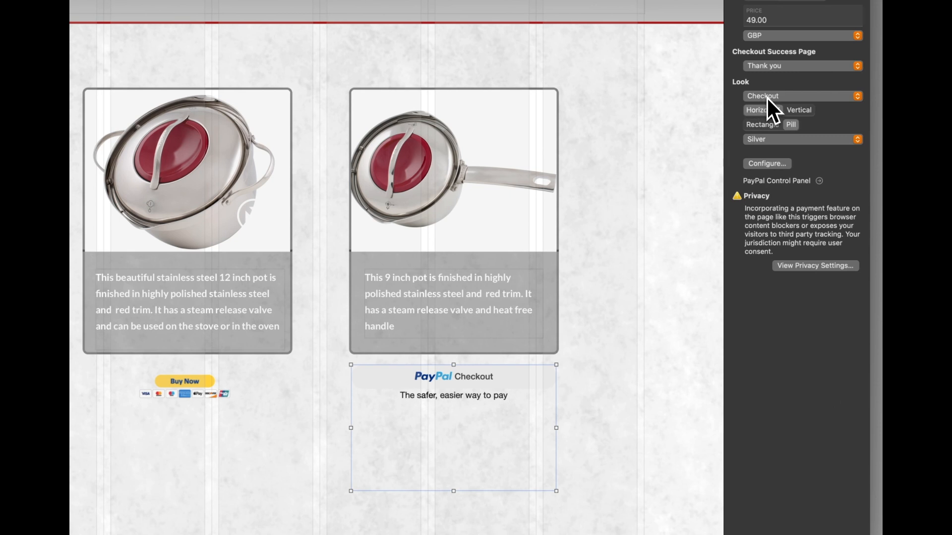
pyautogui.click(765, 140)
pyautogui.click(760, 128)
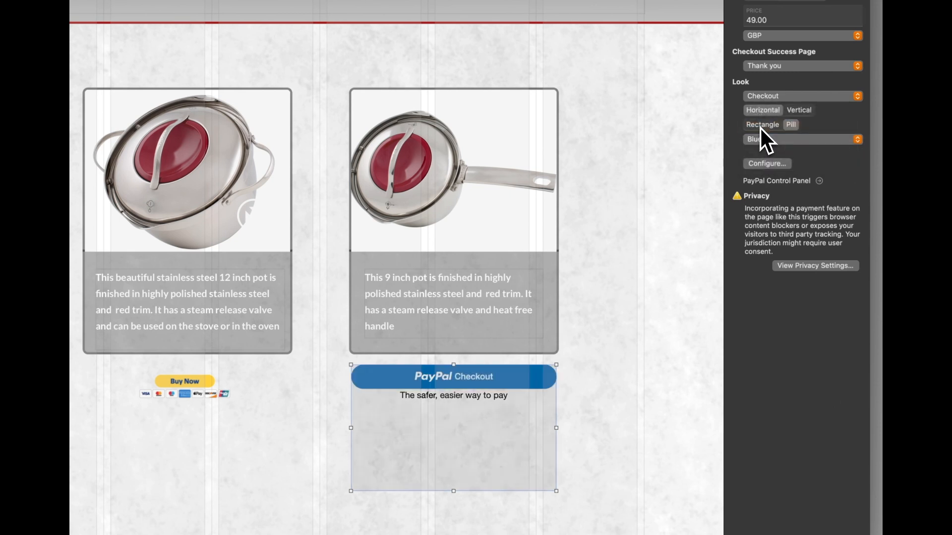
pyautogui.click(763, 96)
pyautogui.click(763, 99)
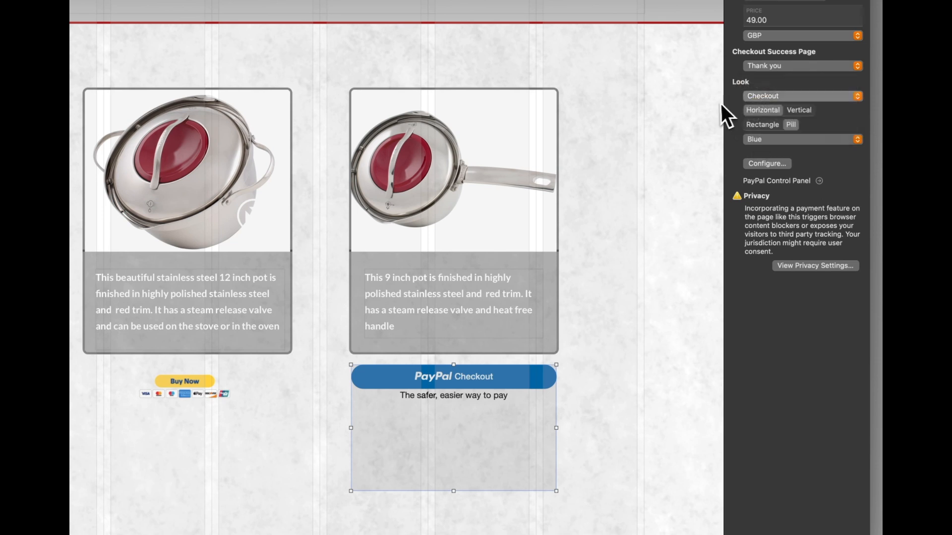
pyautogui.click(773, 139)
pyautogui.click(764, 128)
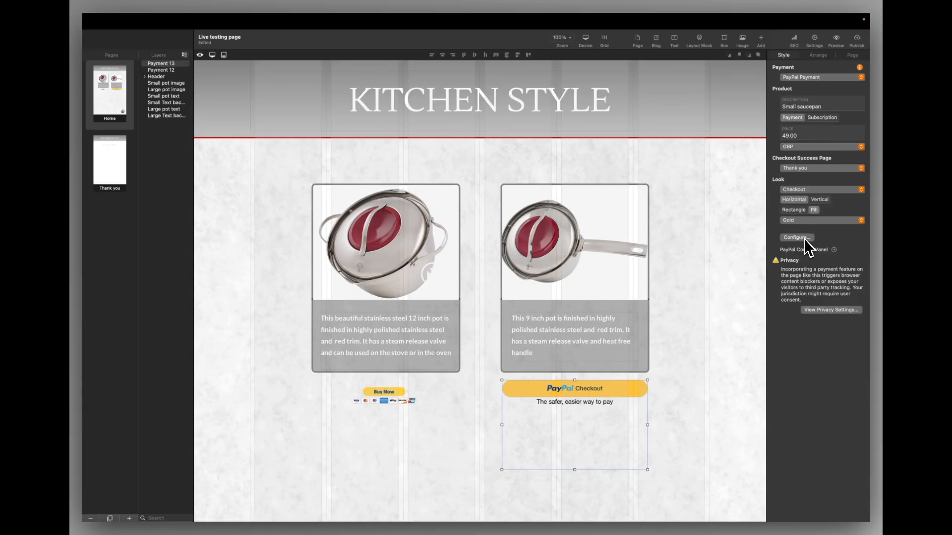
# Step: Check the site's PayPal Client ID setting, then preview the page in the web browser
pyautogui.click(797, 237)
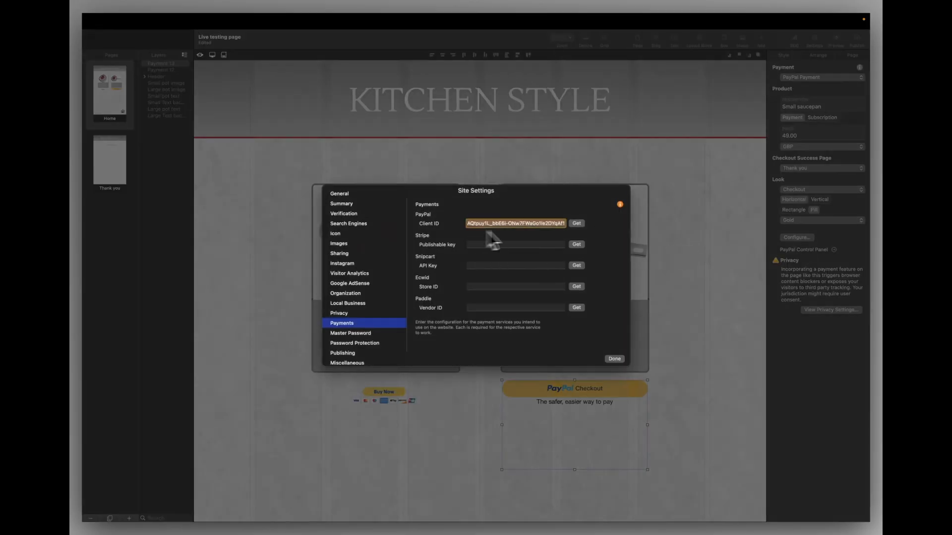
pyautogui.click(615, 359)
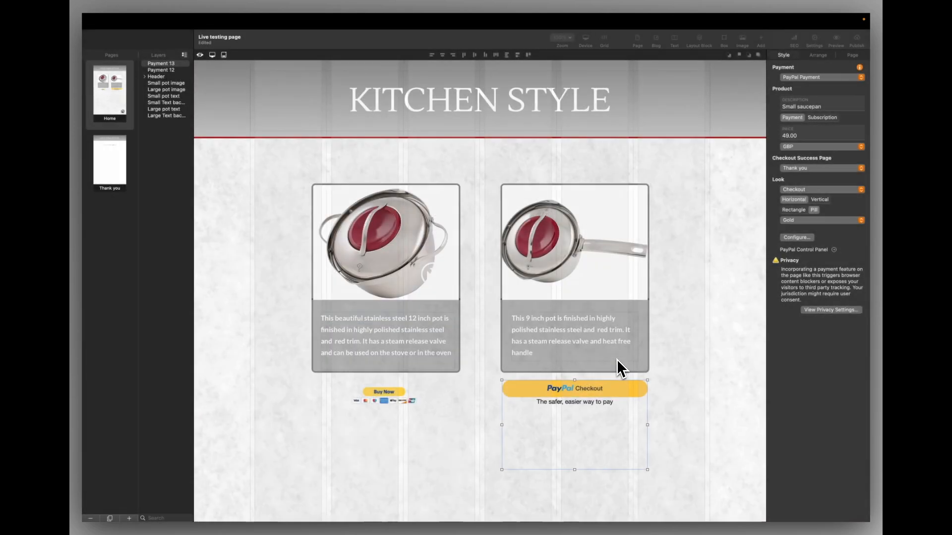
pyautogui.click(837, 40)
pyautogui.click(825, 95)
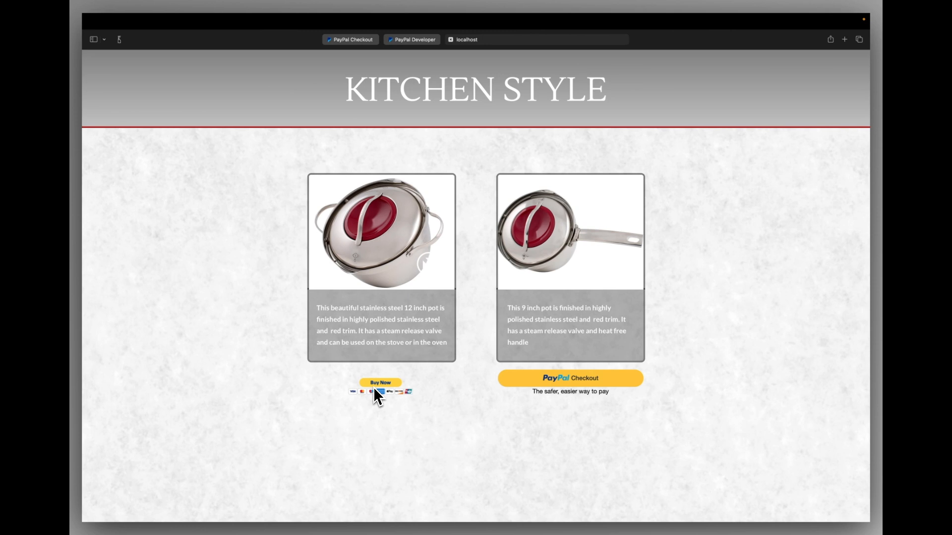
# Step: Start a PayPal checkout from the saucepan's Checkout button in the Safari preview
pyautogui.click(573, 379)
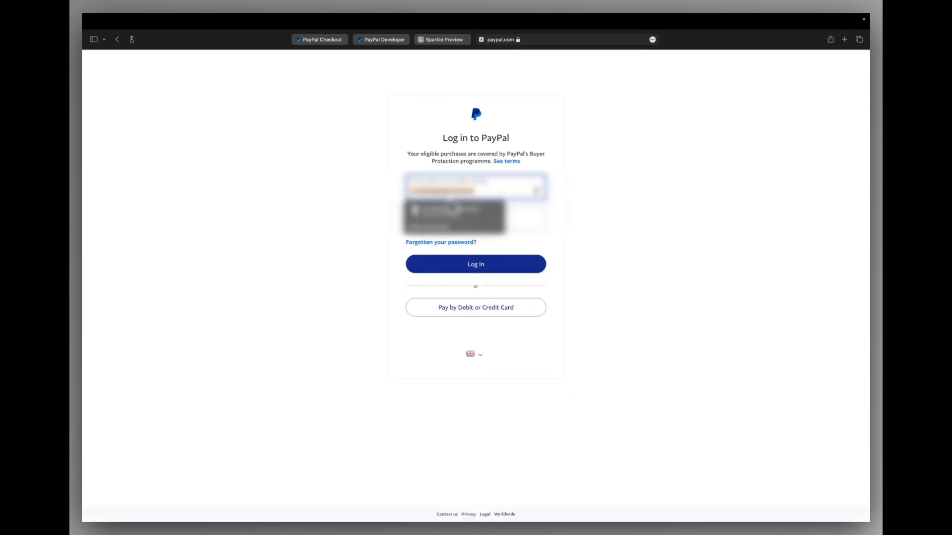
# Step: Log in with the sandbox account, dismiss the Pay Later offer, and close the PayPal tab
pyautogui.write('sb-')
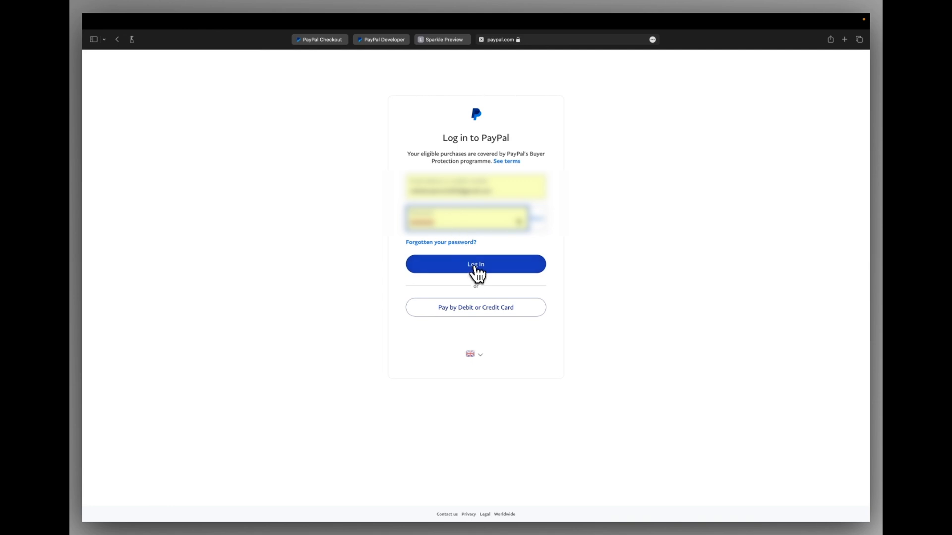
pyautogui.click(477, 273)
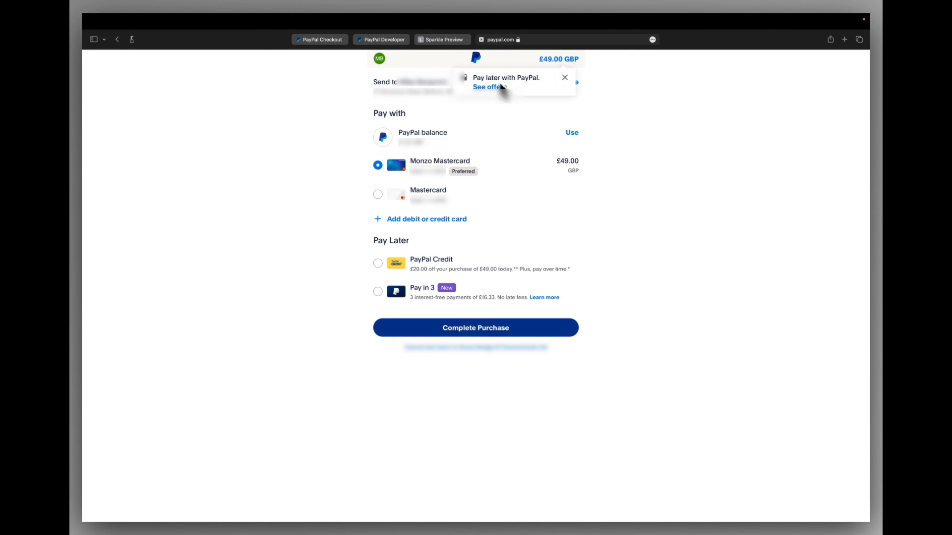
pyautogui.click(565, 78)
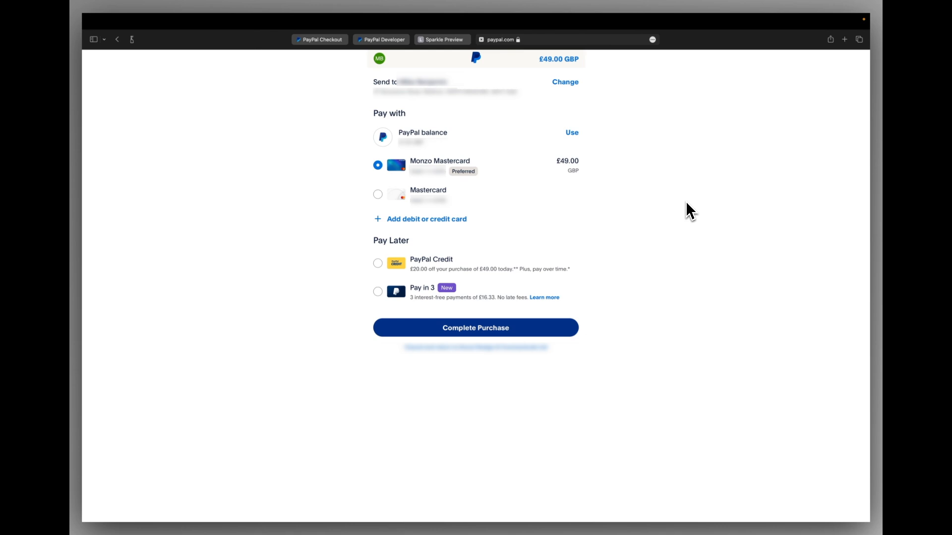
pyautogui.press('super+w')
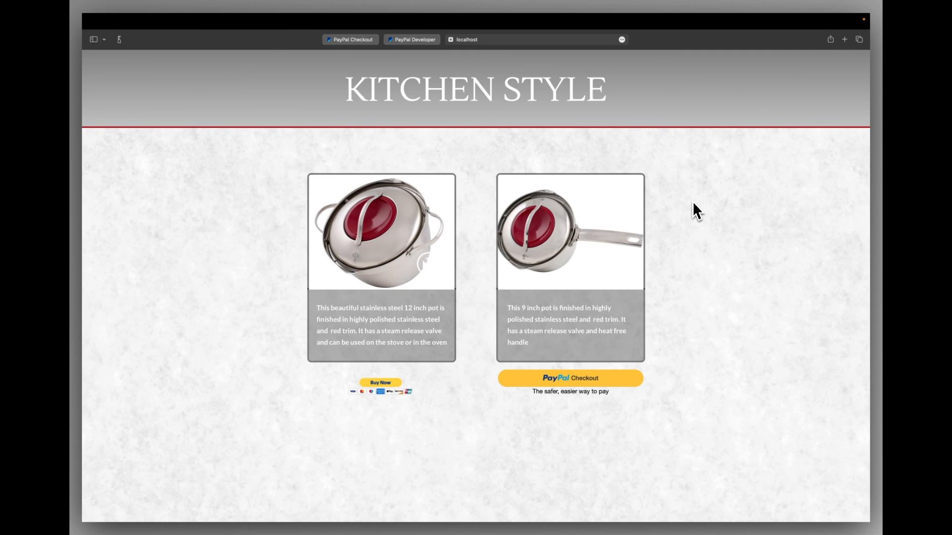